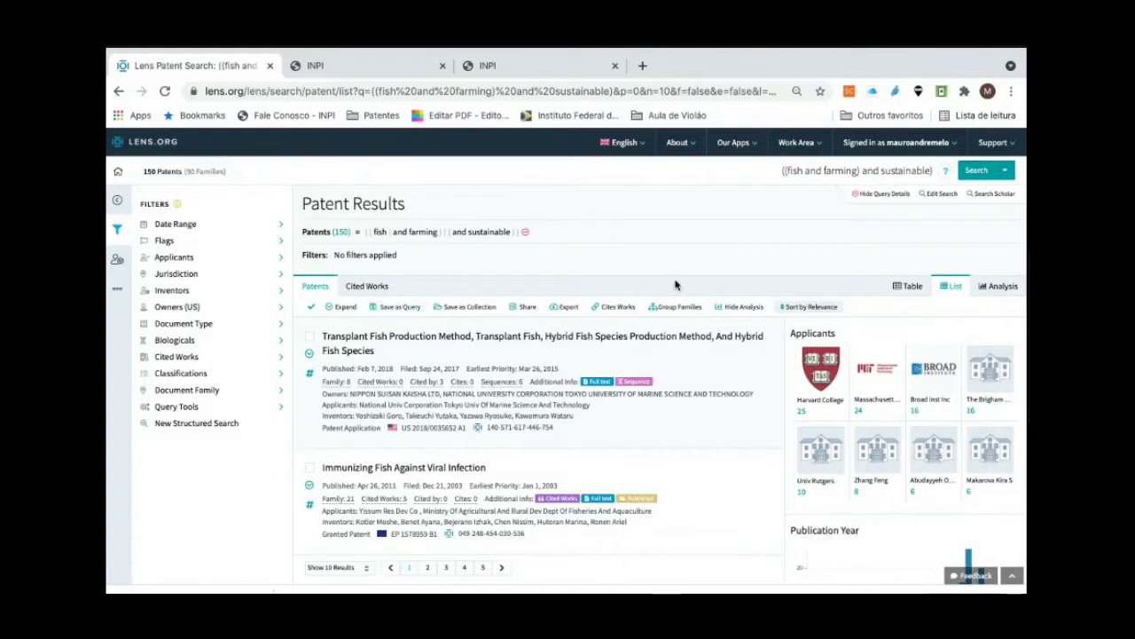
pyautogui.click(1006, 171)
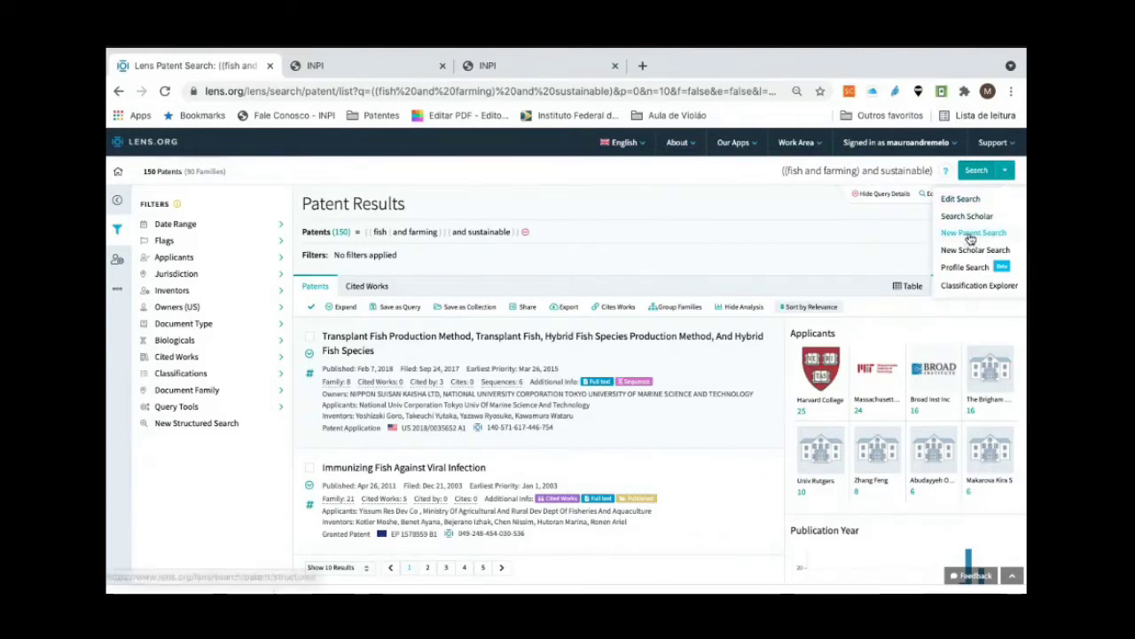
pyautogui.click(1006, 177)
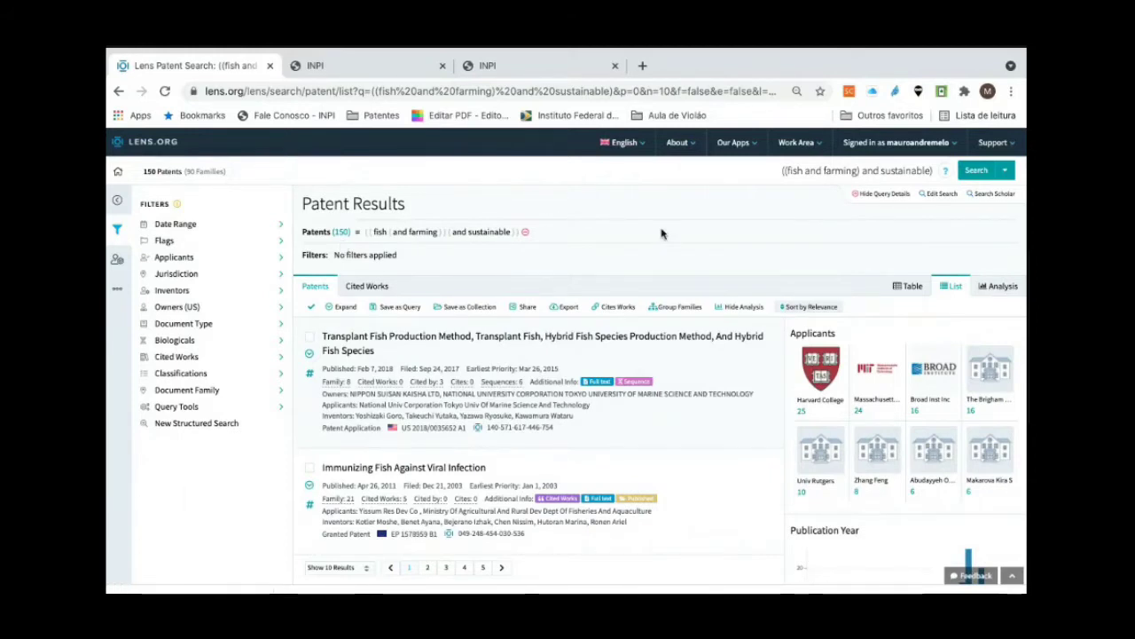
# Step: Export the patent search results in RIS format and save the file in the Downloads folder
pyautogui.moveTo(913, 151)
pyautogui.click(565, 310)
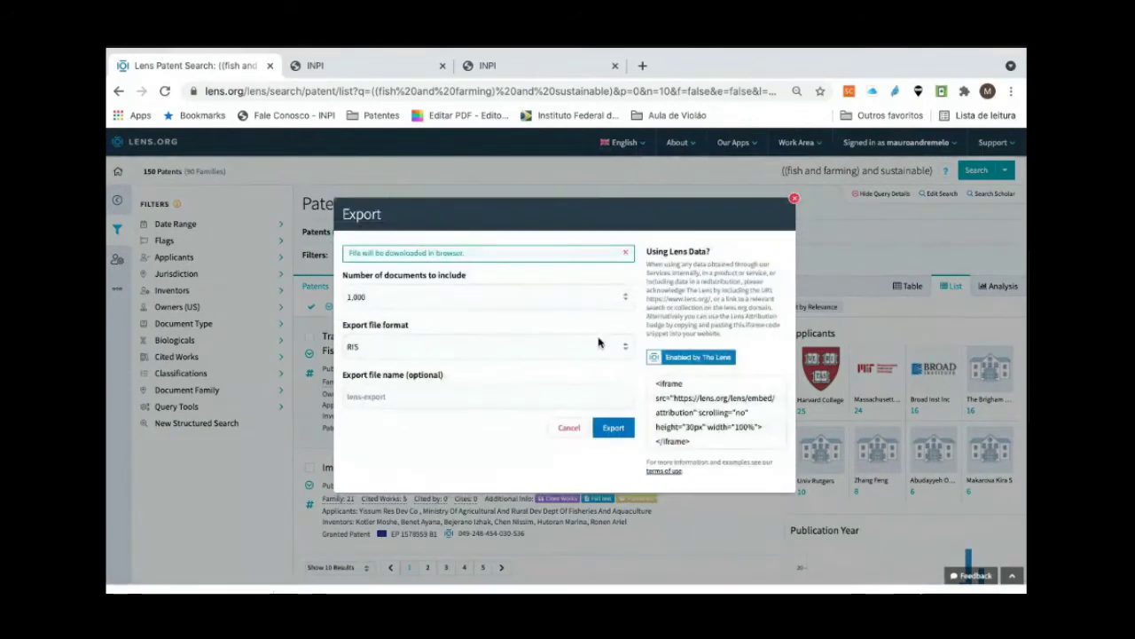
pyautogui.click(625, 349)
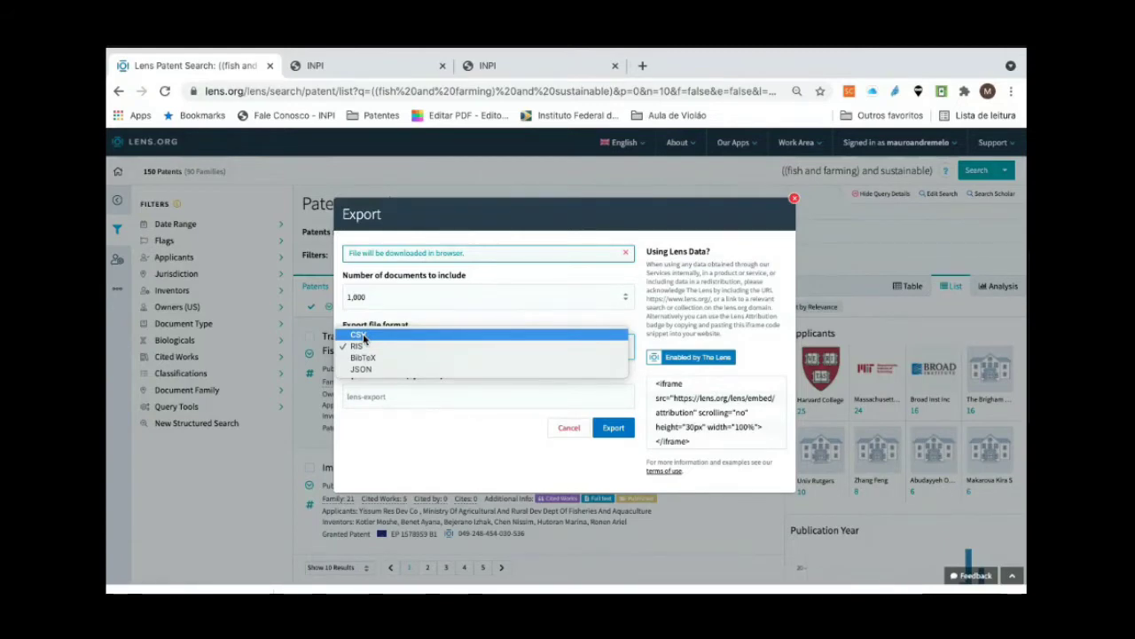
pyautogui.click(441, 346)
pyautogui.click(614, 428)
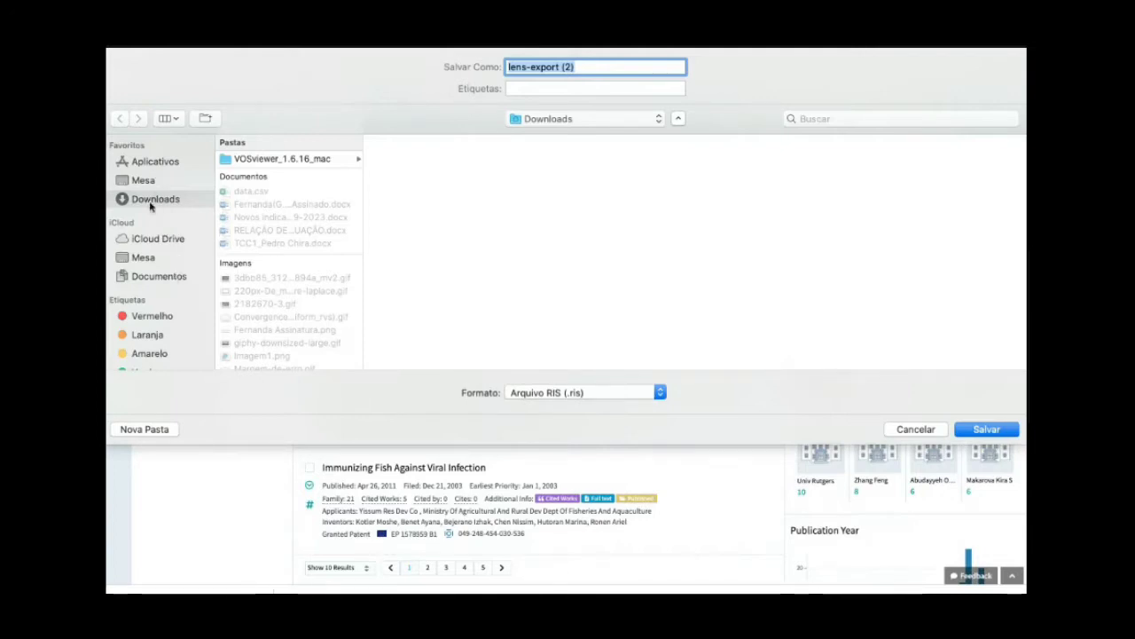
pyautogui.click(986, 428)
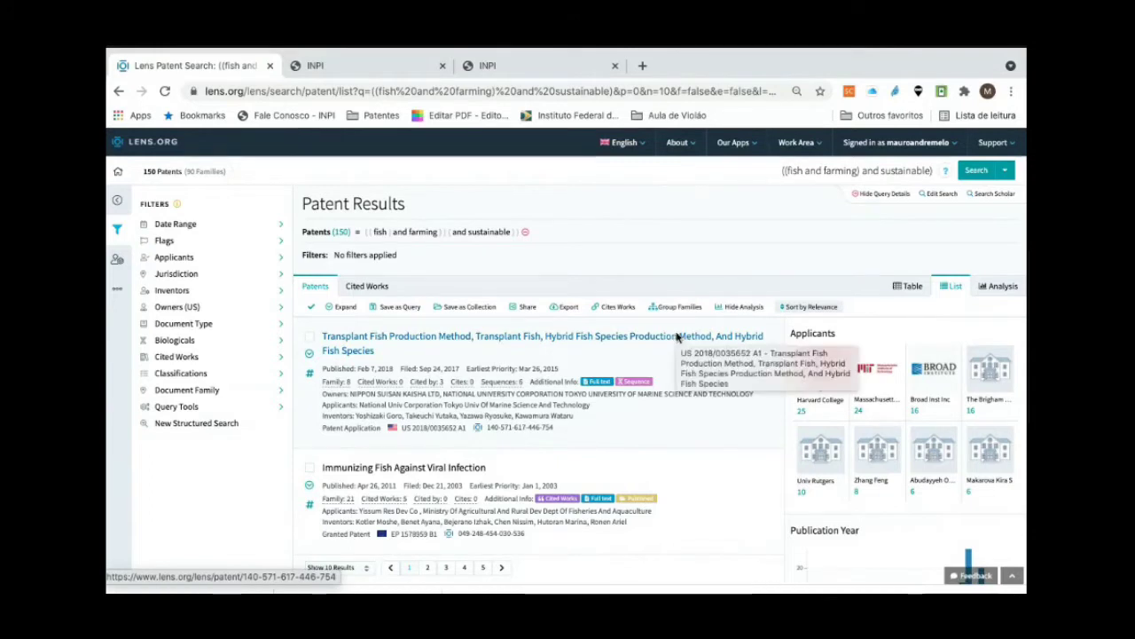
# Step: Take the browser out of full screen and launch VOSviewer from its desktop shortcut
pyautogui.hotkey('ctrl', 'Up')
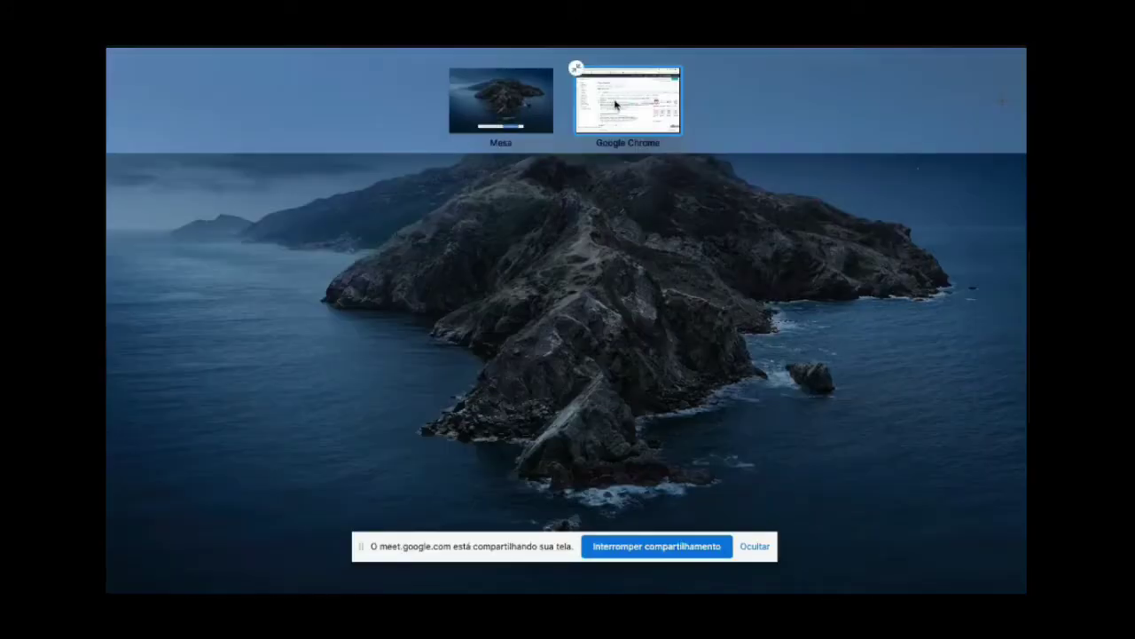
pyautogui.click(618, 106)
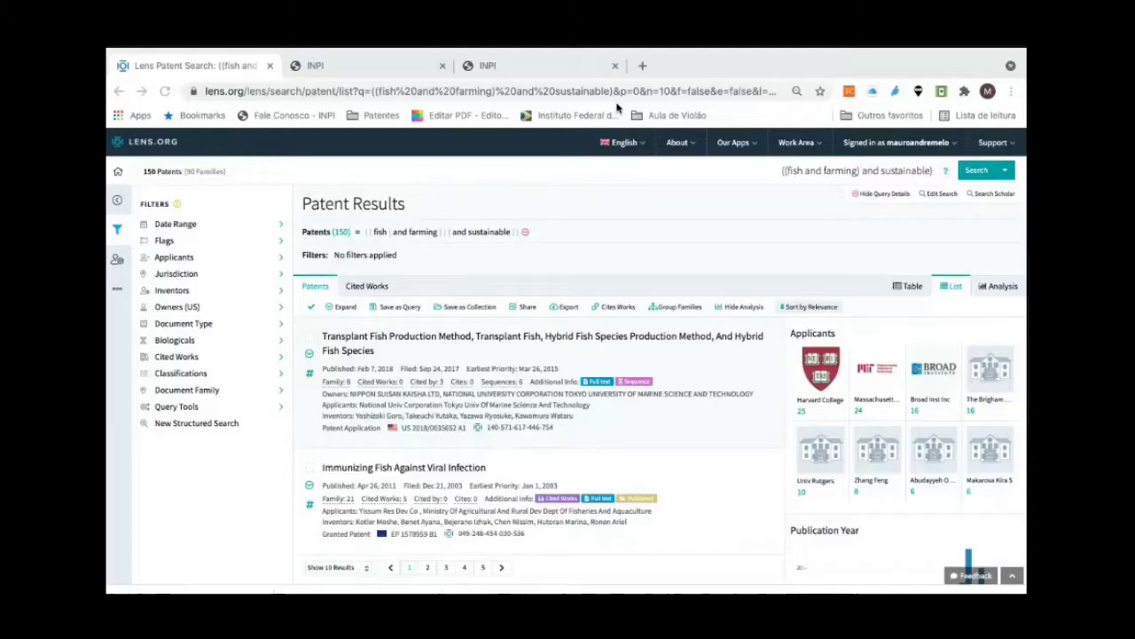
pyautogui.hotkey('ctrl', 'Up')
pyautogui.click(669, 317)
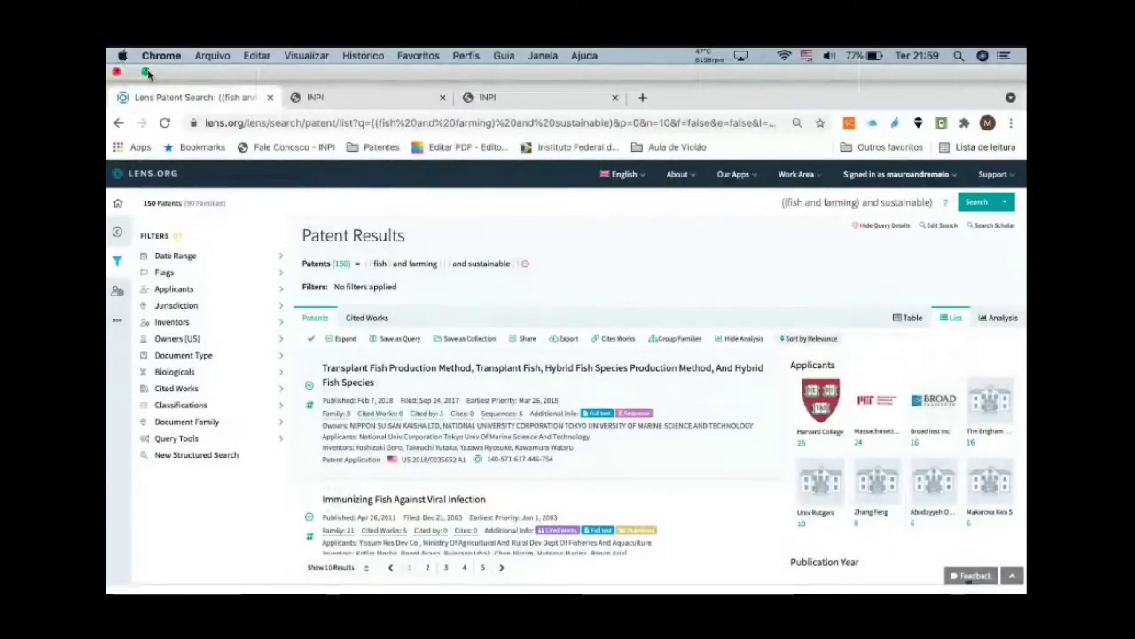
pyautogui.click(147, 73)
pyautogui.press('F11')
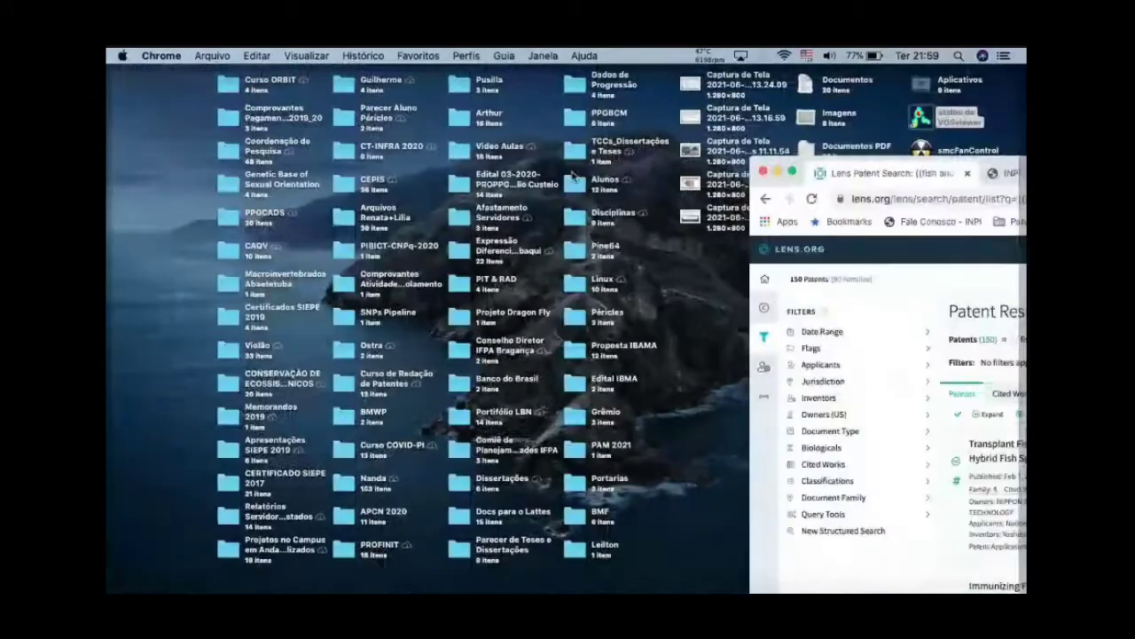
pyautogui.click(923, 125)
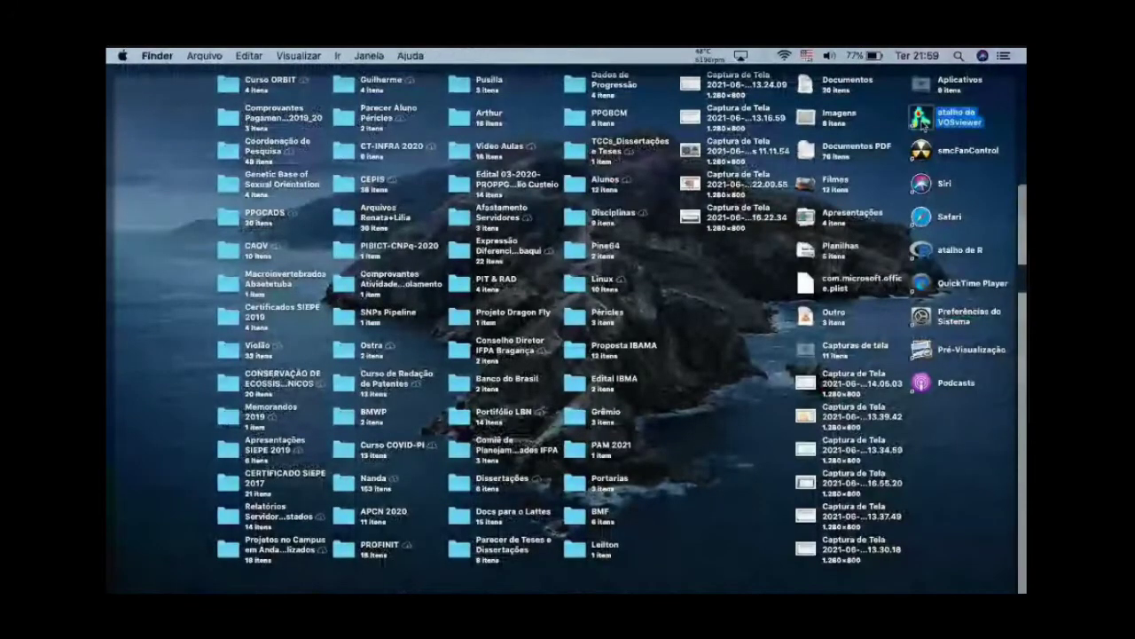
pyautogui.doubleClick(922, 125)
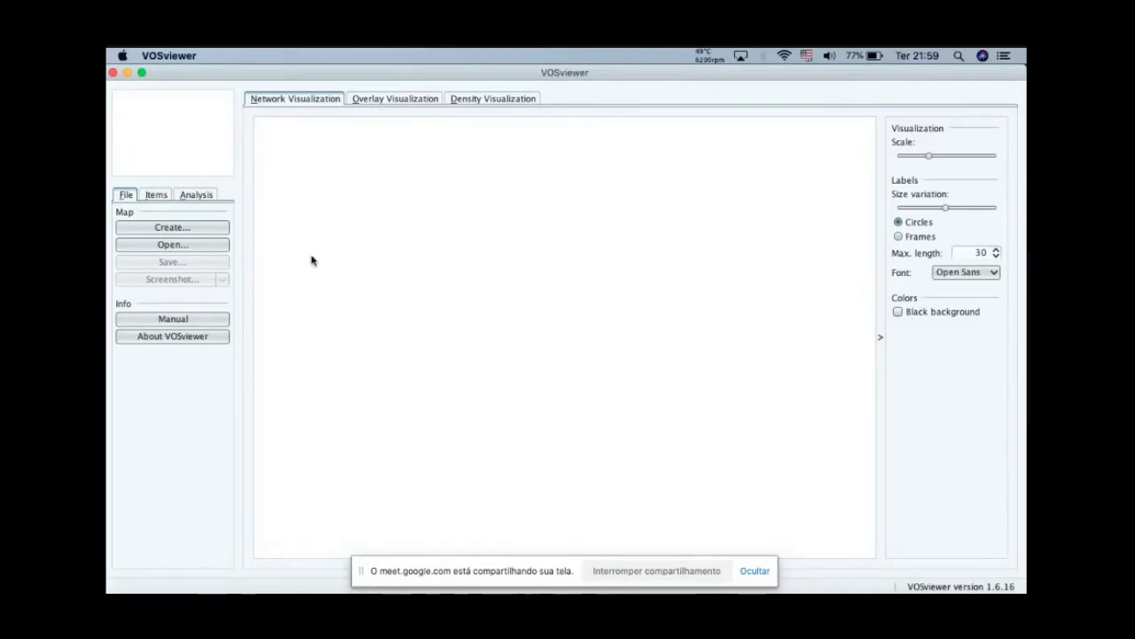
# Step: Start a new map based on bibliographic data, with reference manager files as the data source
pyautogui.click(173, 228)
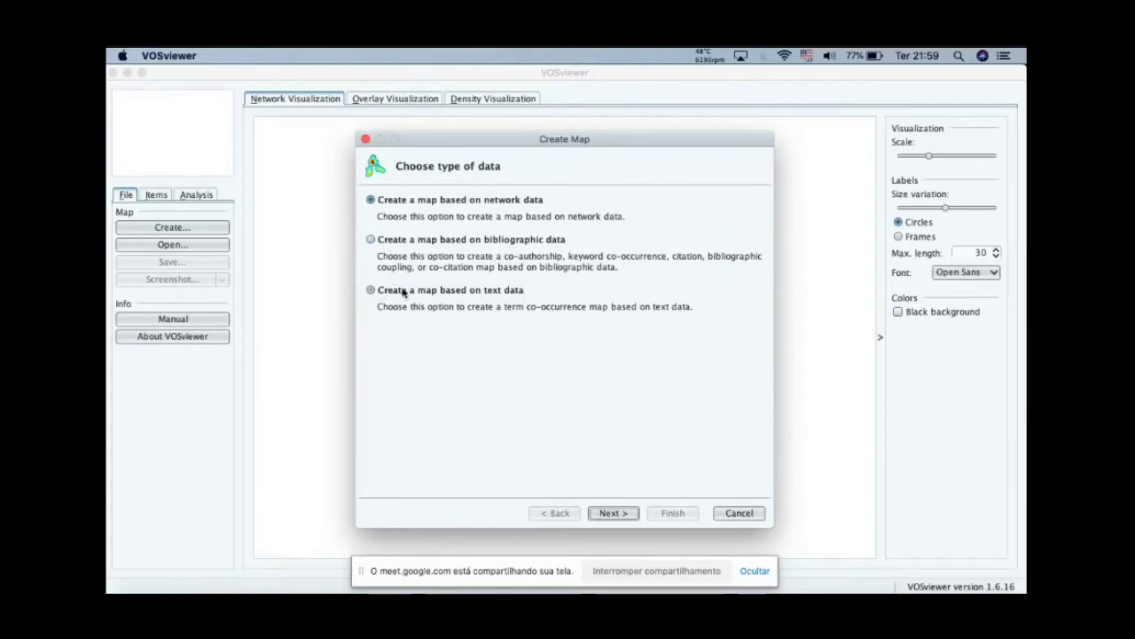
pyautogui.click(370, 240)
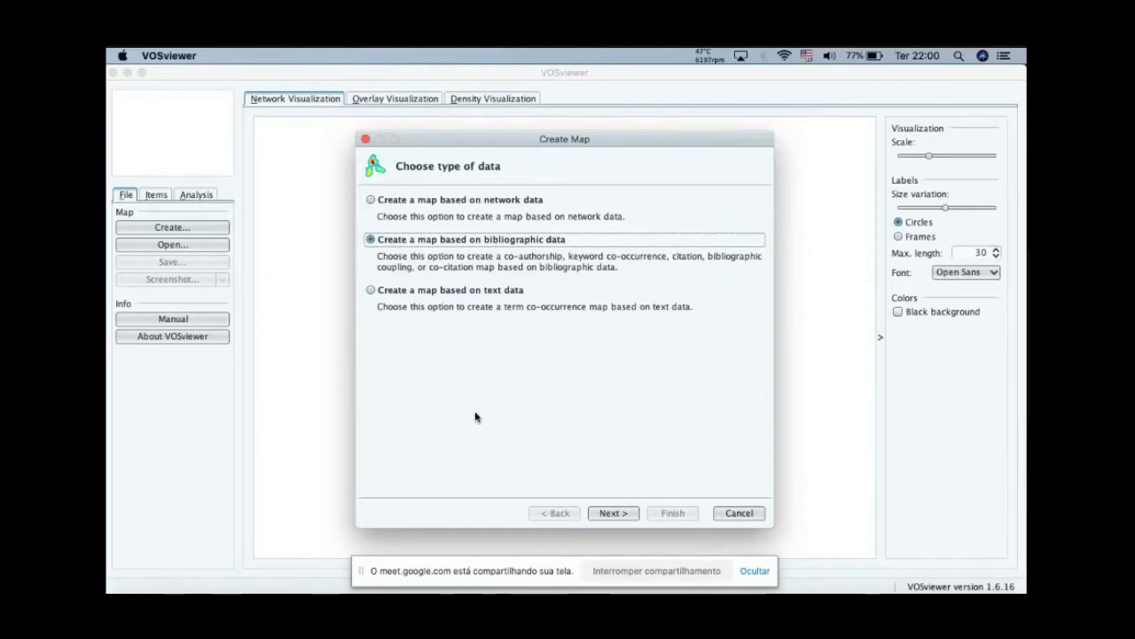
pyautogui.click(609, 514)
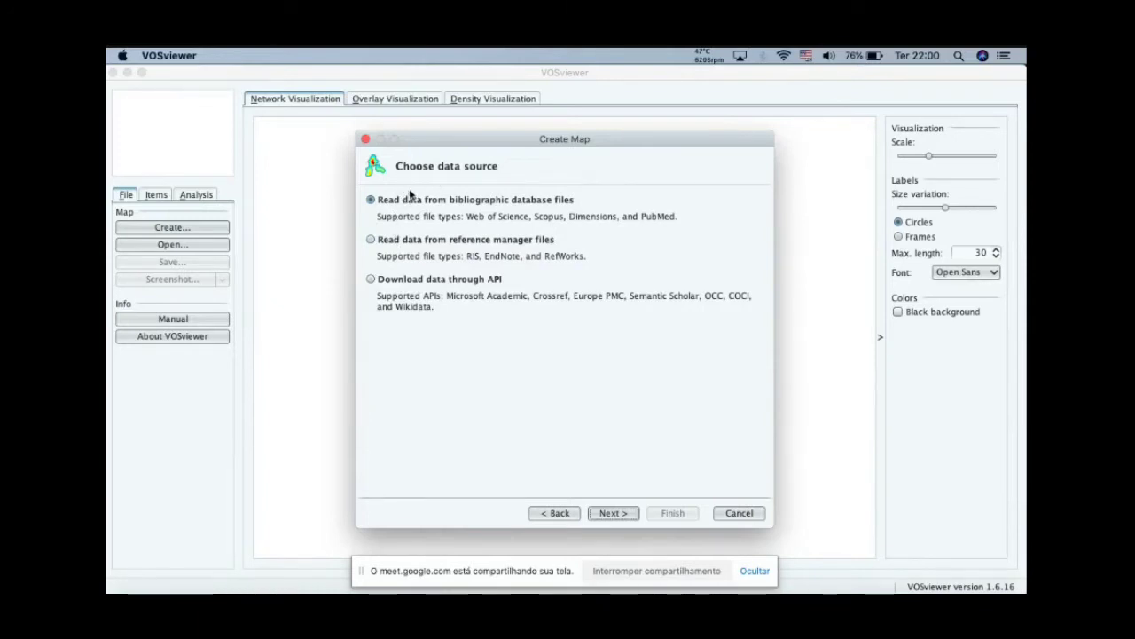
pyautogui.click(371, 242)
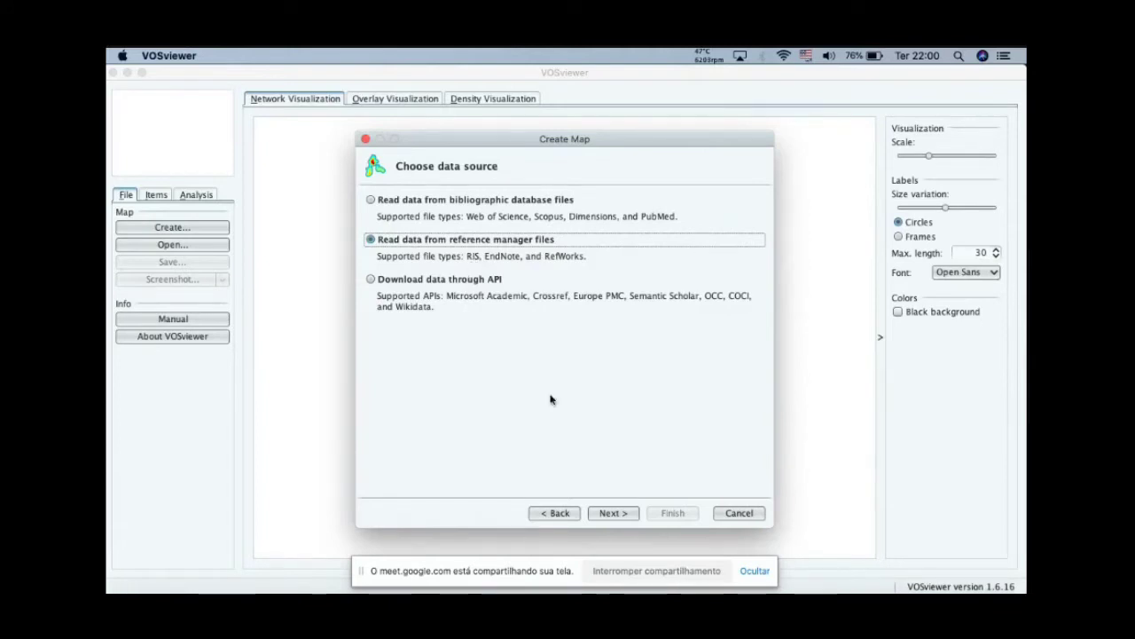
pyautogui.click(608, 514)
pyautogui.click(608, 515)
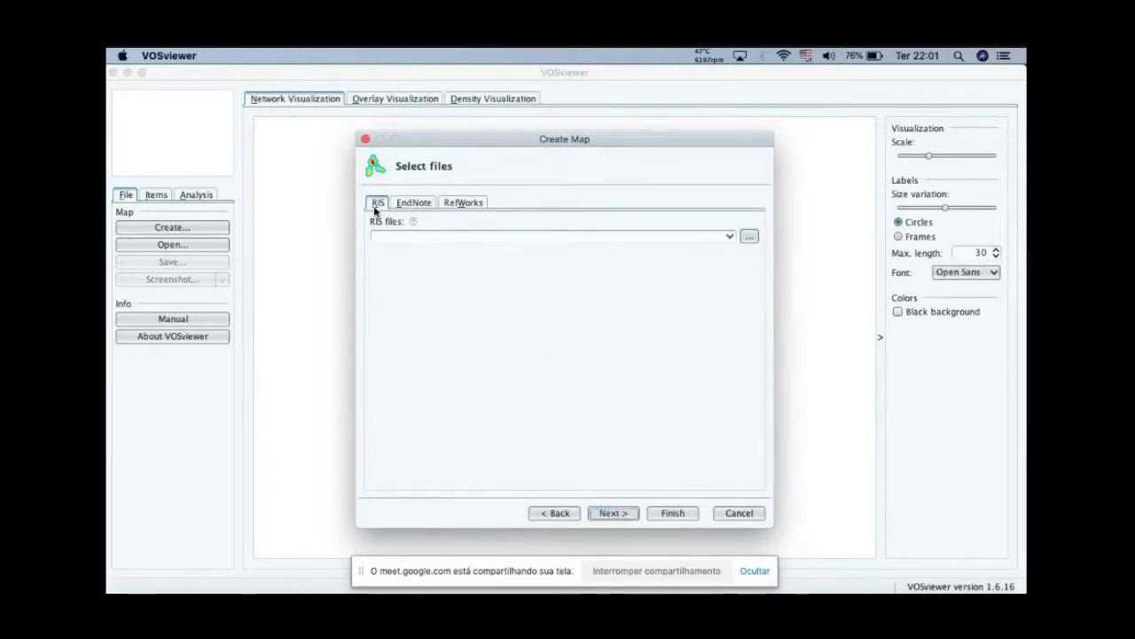
# Step: Load the RIS file lens-export (2).ris from the Downloads folder as the map's input data
pyautogui.click(750, 236)
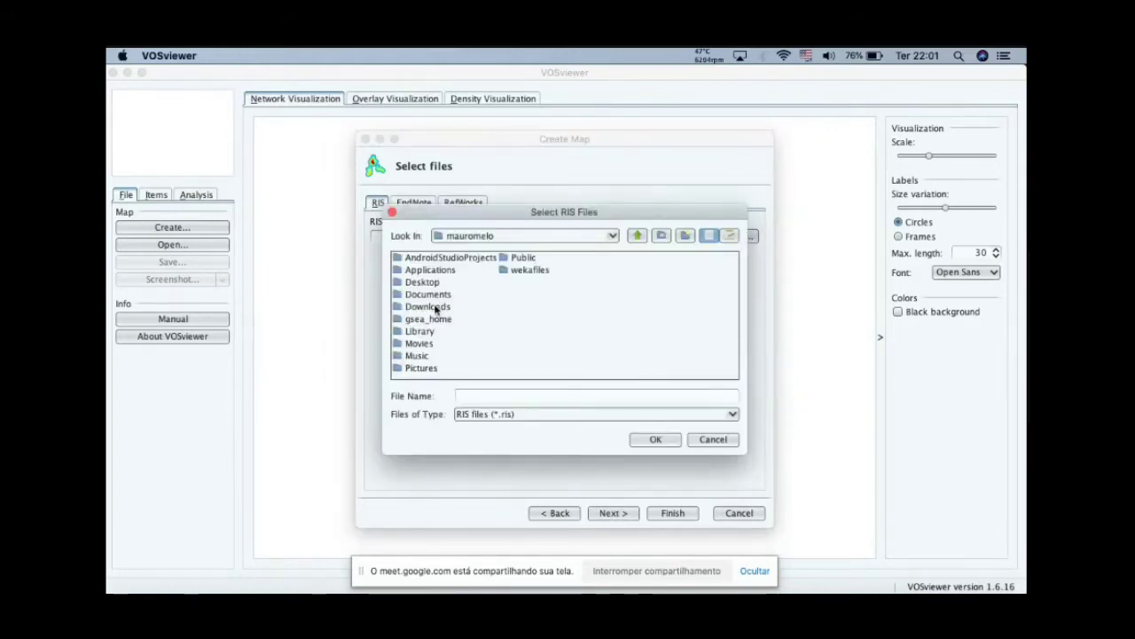
pyautogui.doubleClick(429, 306)
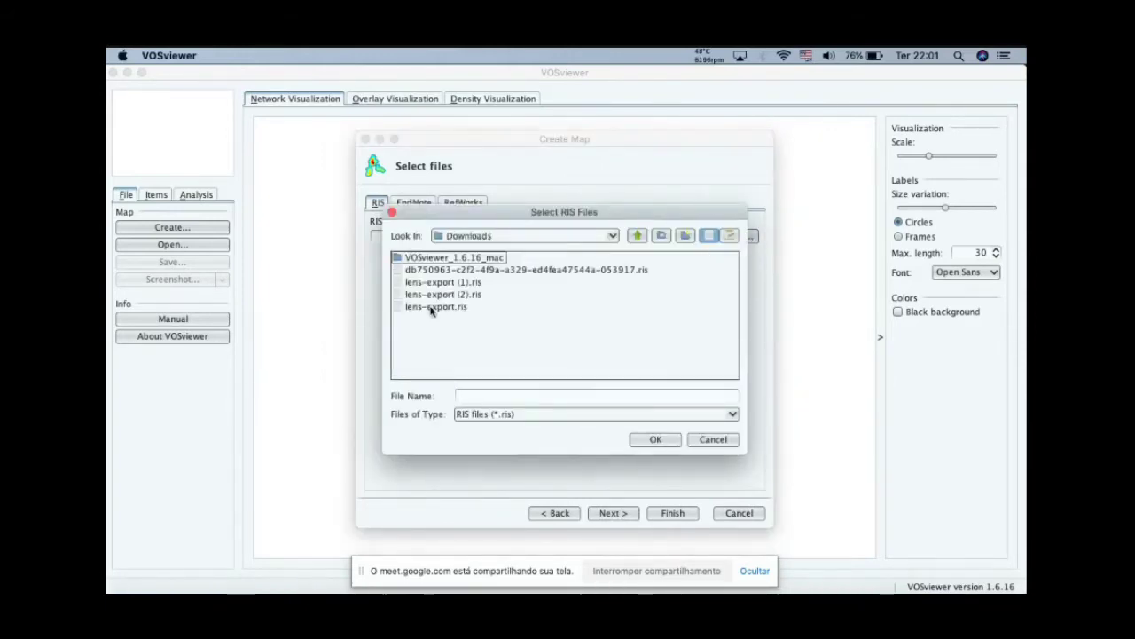
pyautogui.click(435, 294)
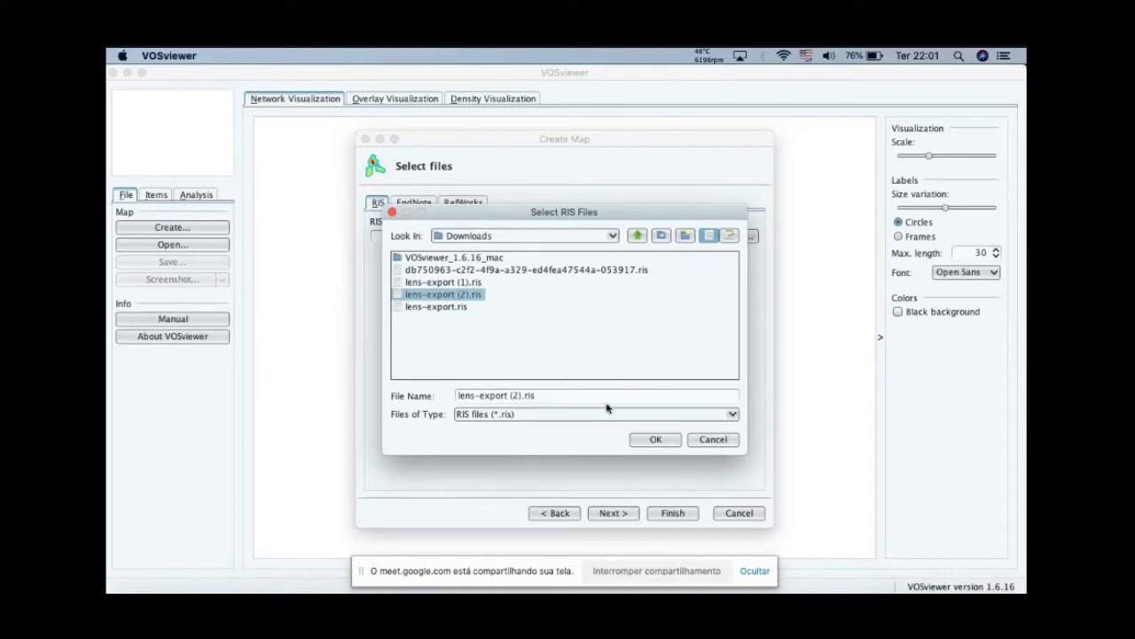
pyautogui.click(656, 440)
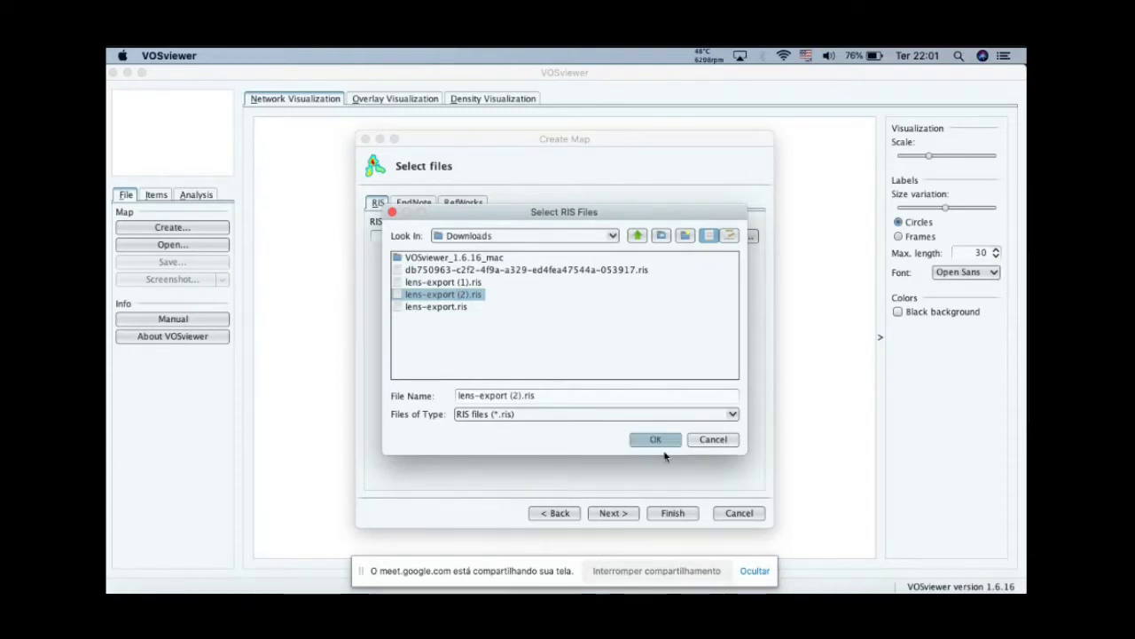
pyautogui.click(653, 440)
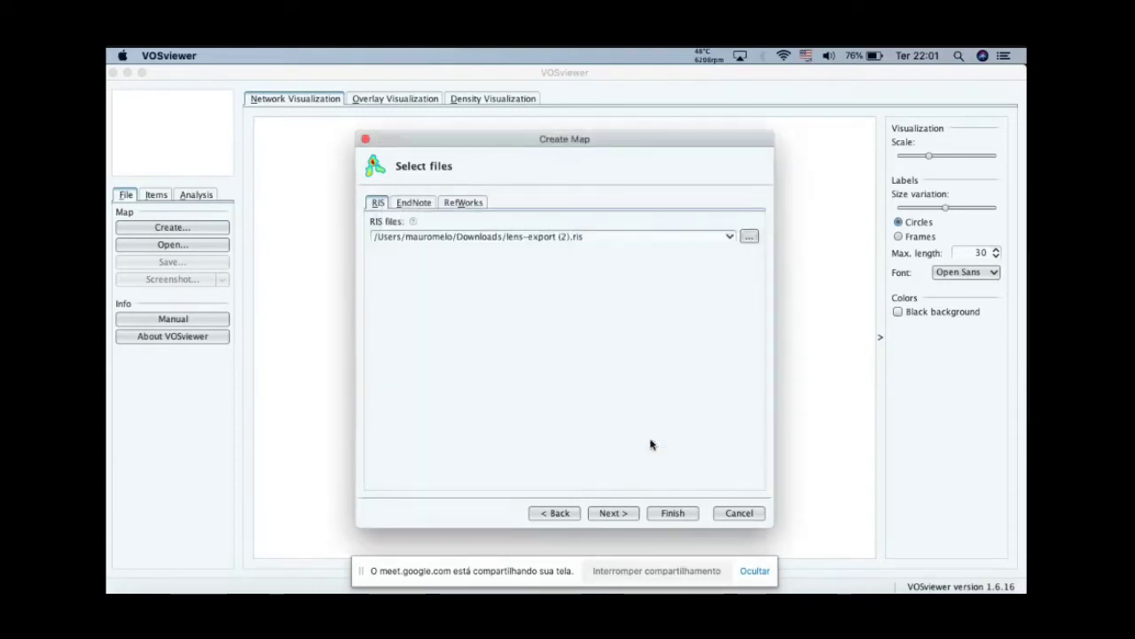
pyautogui.click(609, 514)
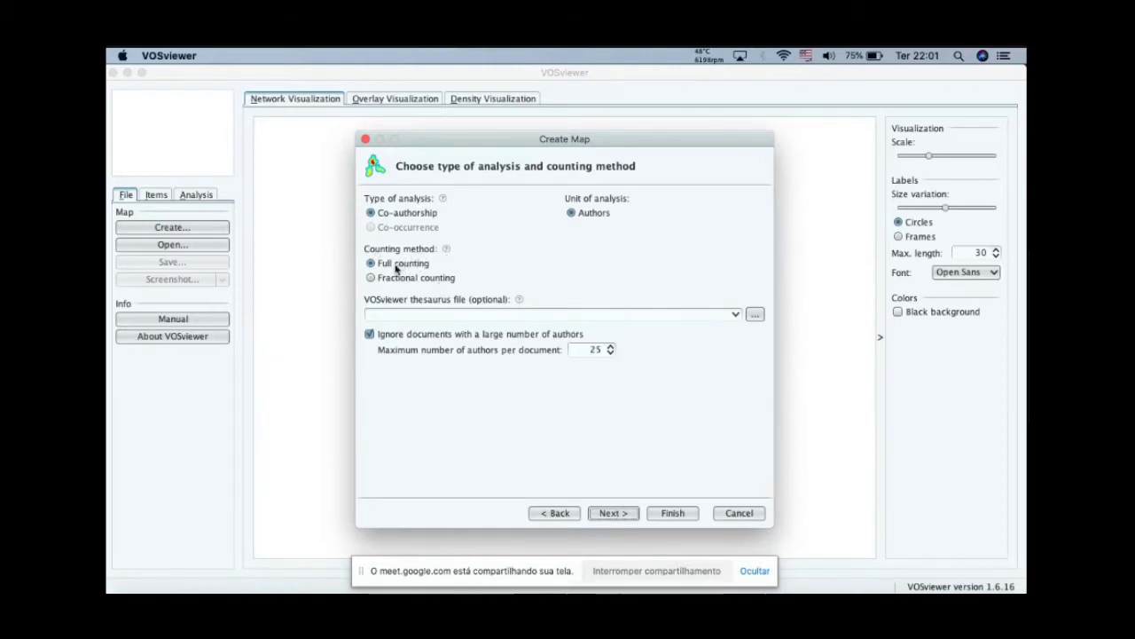
# Step: Turn off ignoring documents with a large number of authors and accept the co-authorship analysis with full counting
pyautogui.click(369, 334)
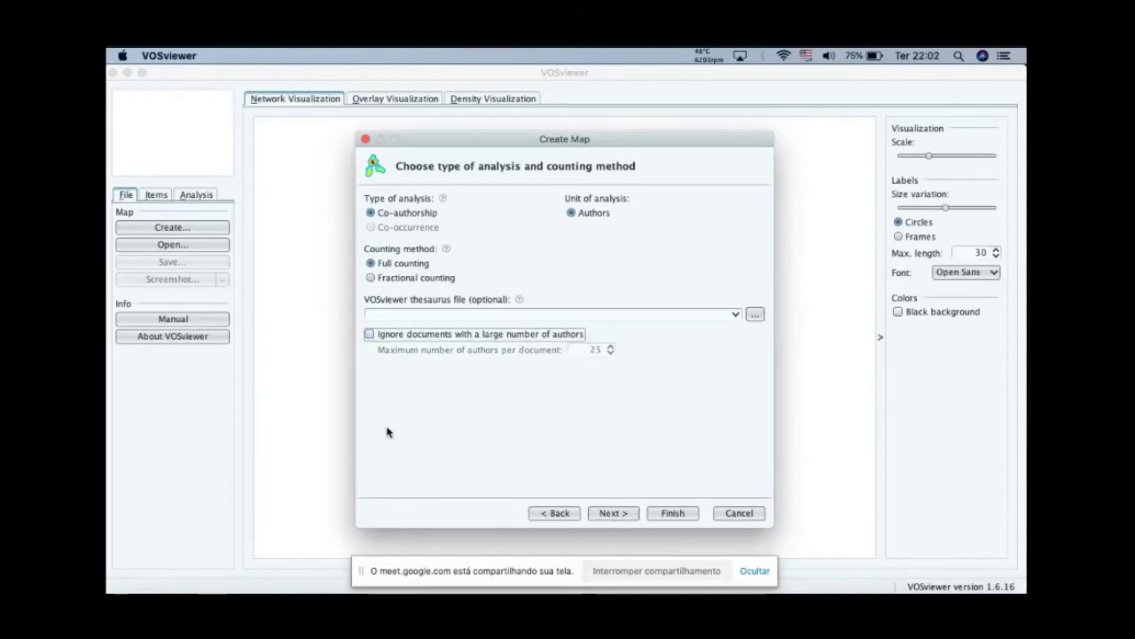
pyautogui.click(609, 517)
pyautogui.click(608, 514)
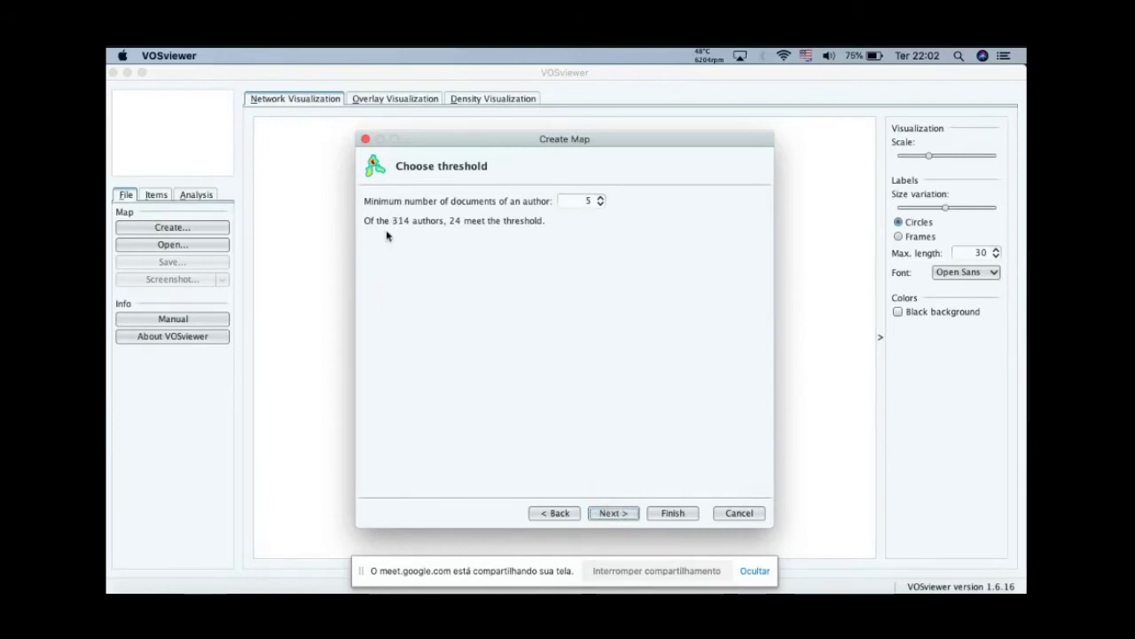
# Step: Set the minimum number of documents of an author to 2 and accept the threshold
pyautogui.click(587, 200)
pyautogui.press('BackSpace')
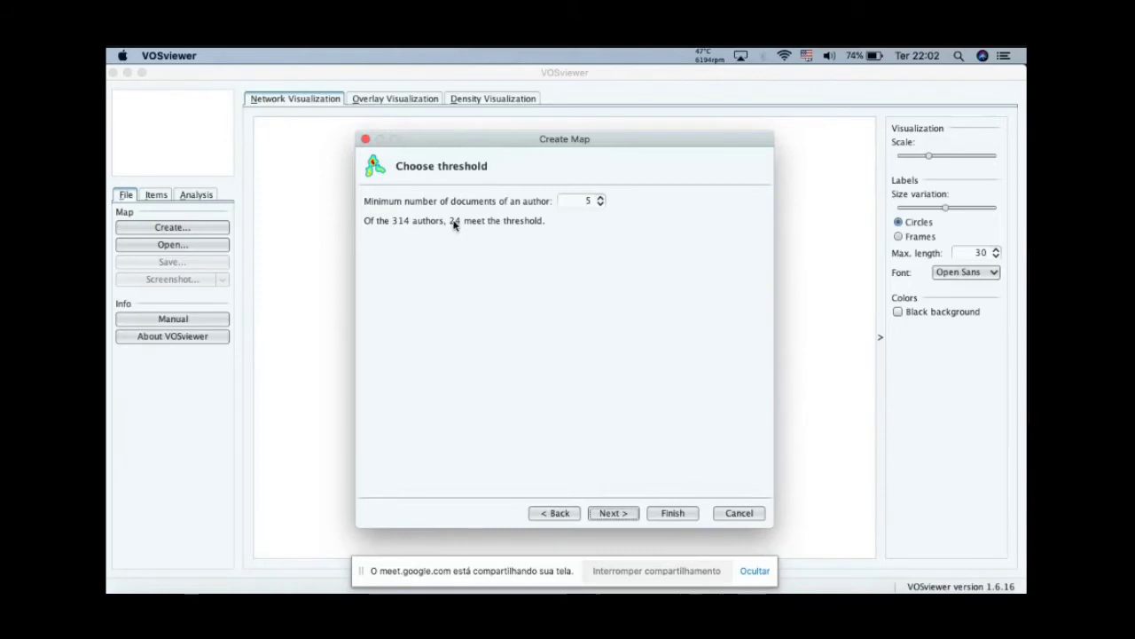
pyautogui.click(601, 205)
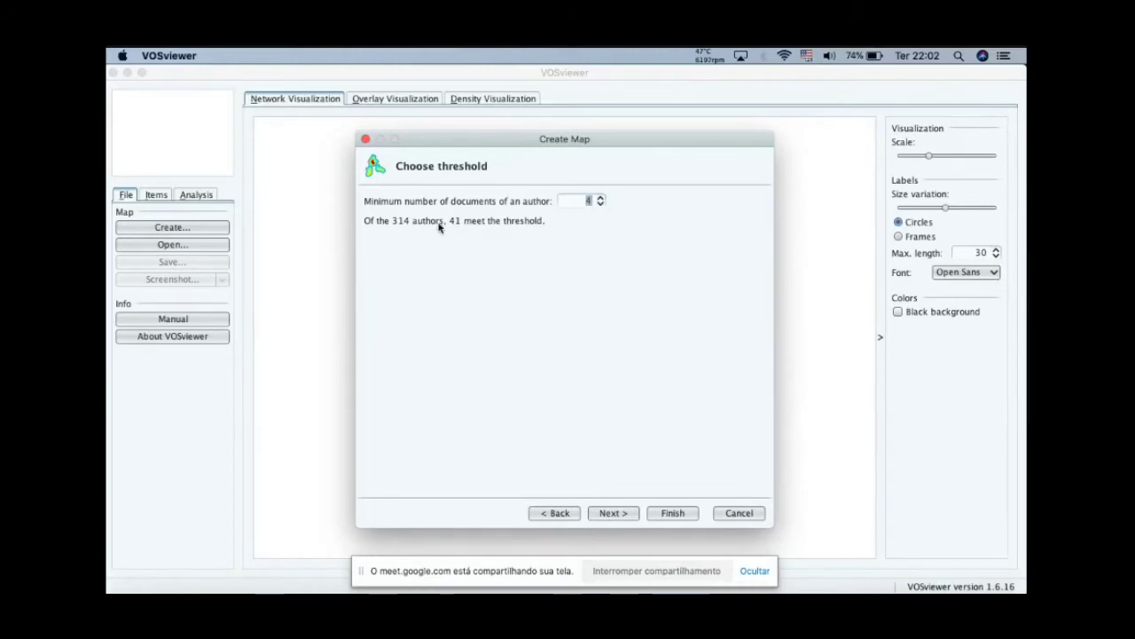
pyautogui.click(600, 204)
pyautogui.click(600, 205)
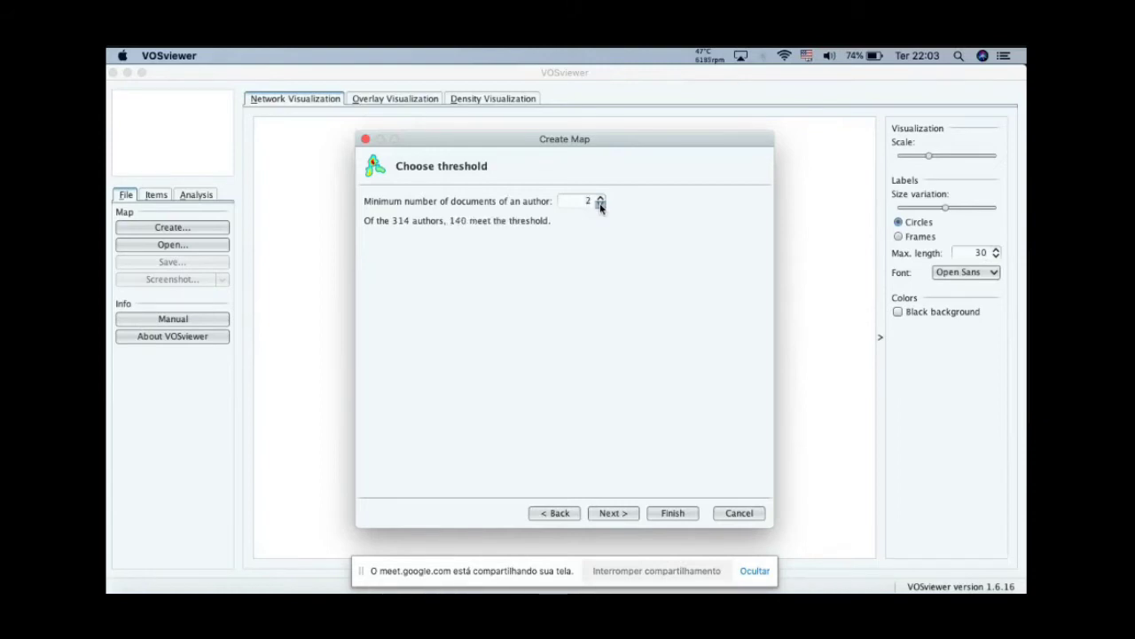
pyautogui.click(600, 205)
pyautogui.click(612, 513)
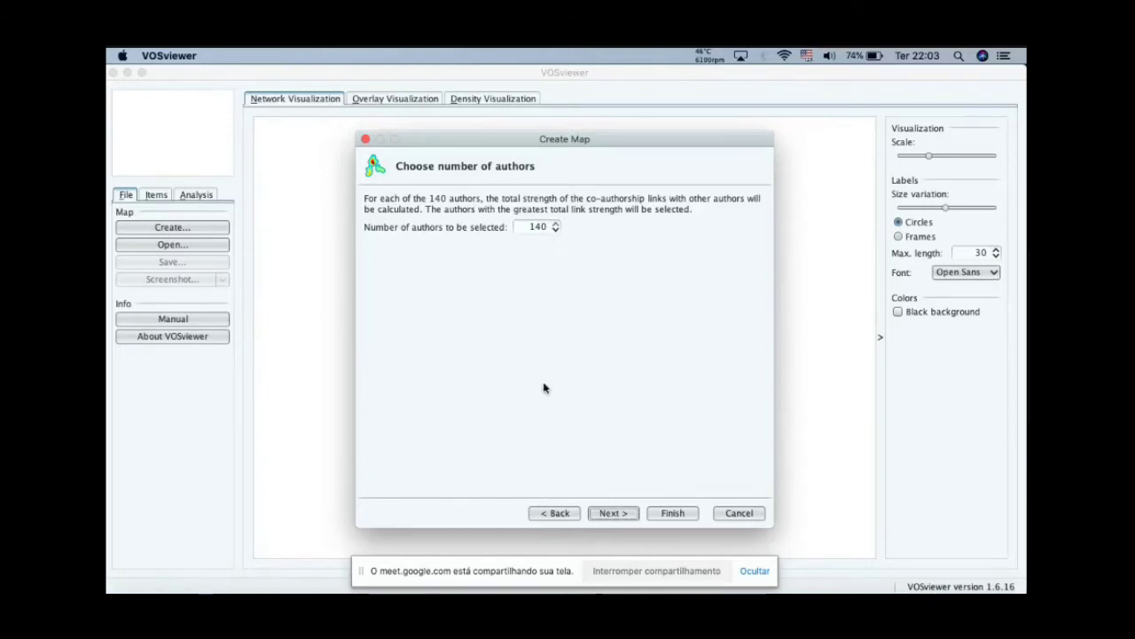
# Step: Accept selecting 140 authors and examine the author list with its document counts and total link strengths
pyautogui.click(612, 513)
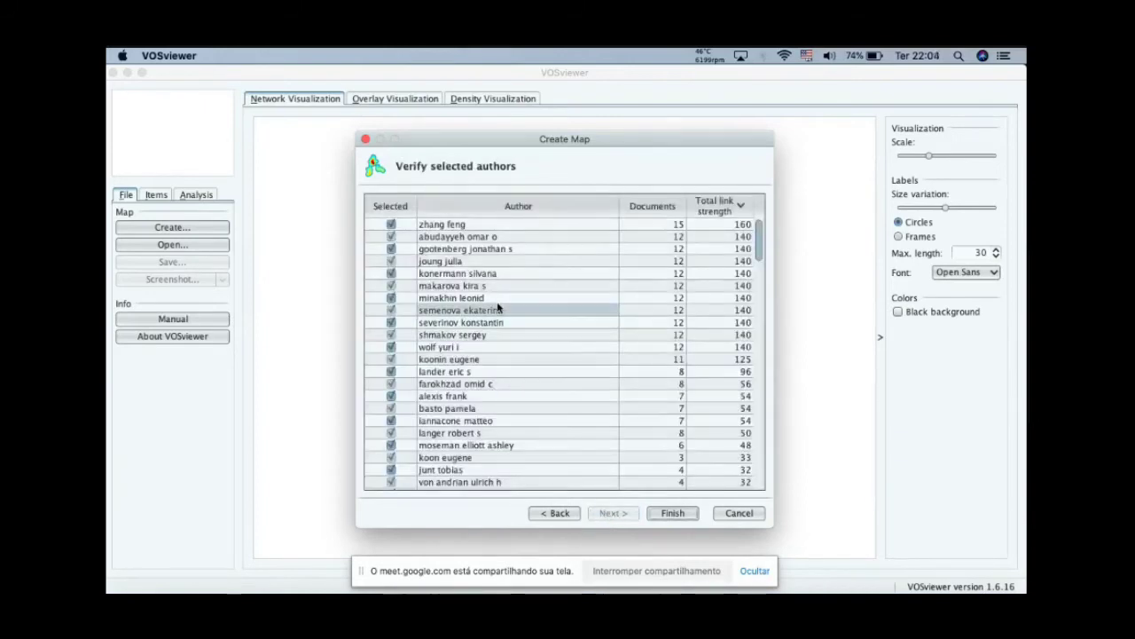
pyautogui.scroll(-10, 497, 307)
pyautogui.scroll(-15, 497, 307)
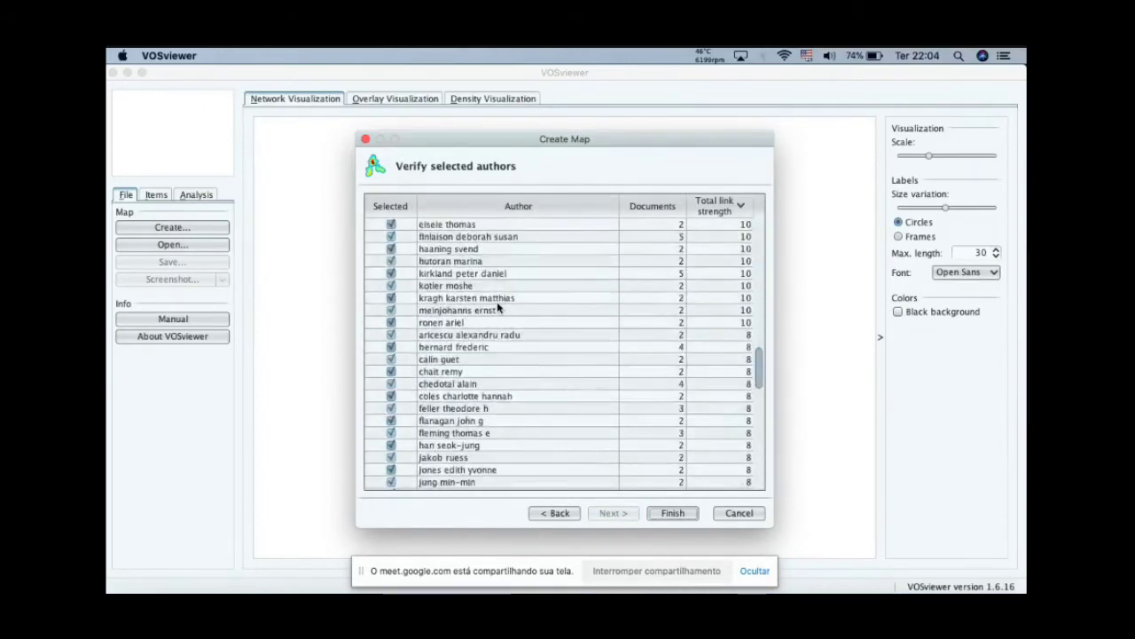
pyautogui.scroll(-5, 496, 307)
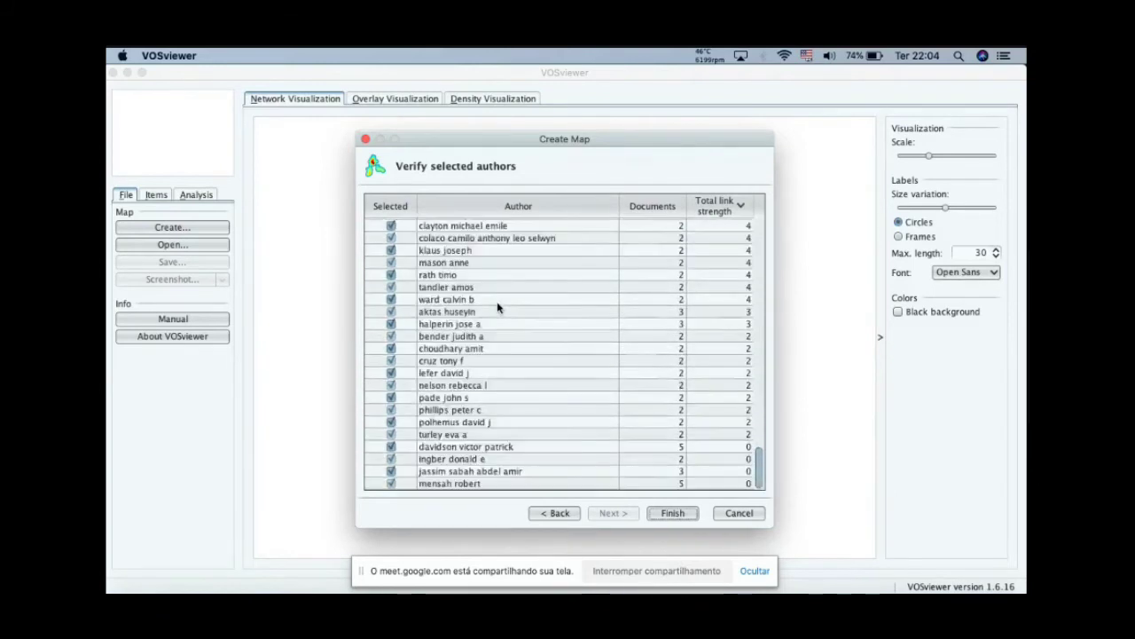
pyautogui.scroll(15, 497, 307)
pyautogui.scroll(10, 497, 307)
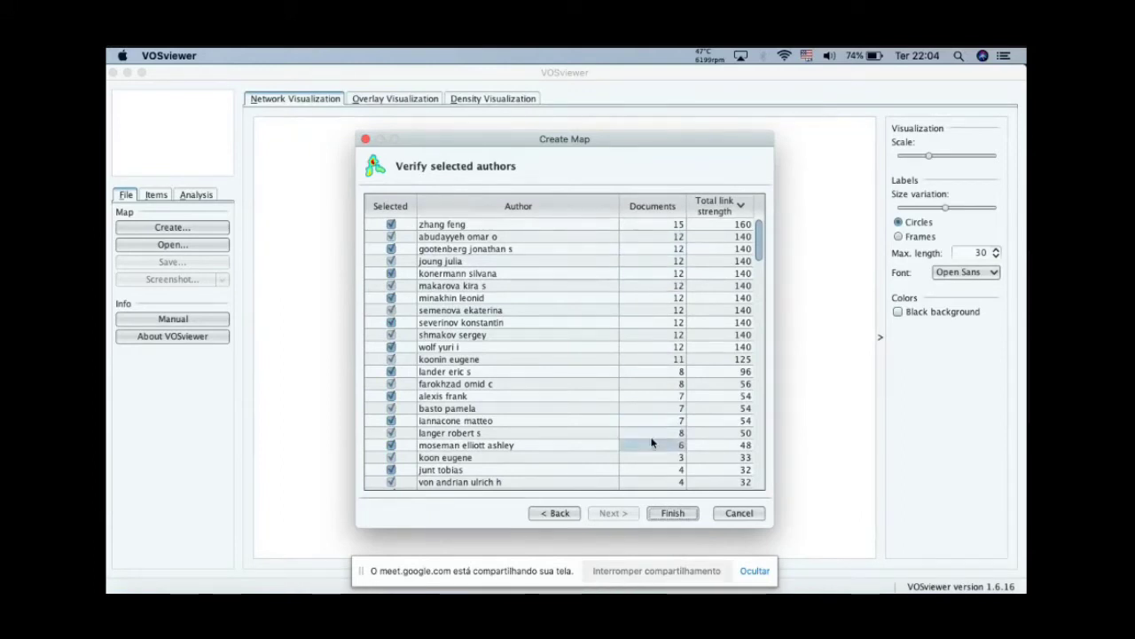
pyautogui.scroll(-15, 652, 420)
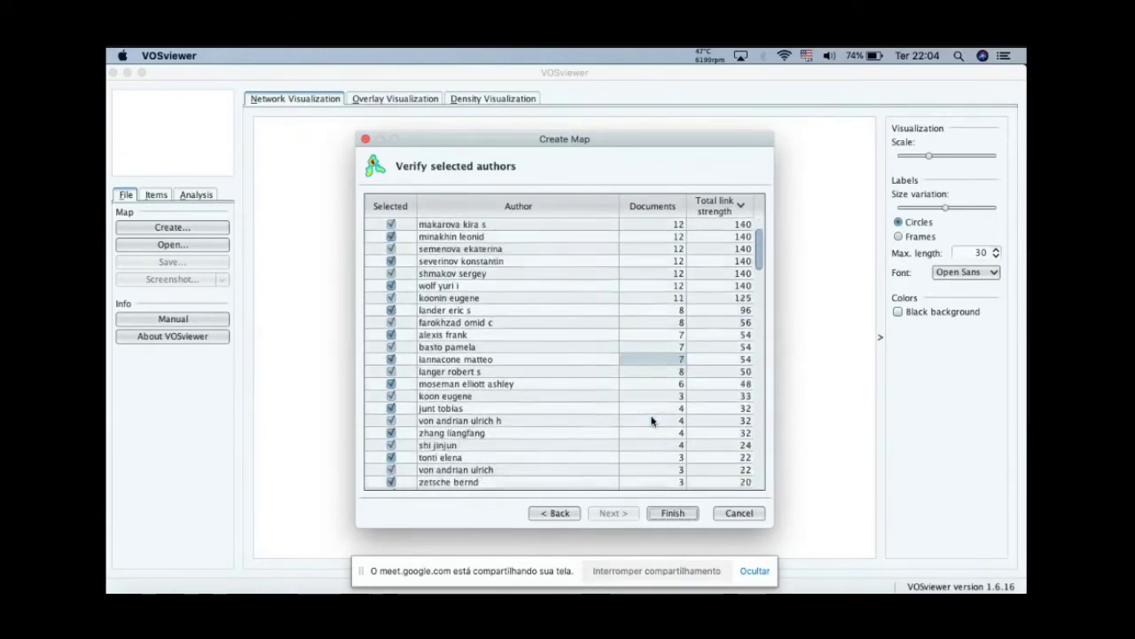
pyautogui.scroll(-15, 652, 421)
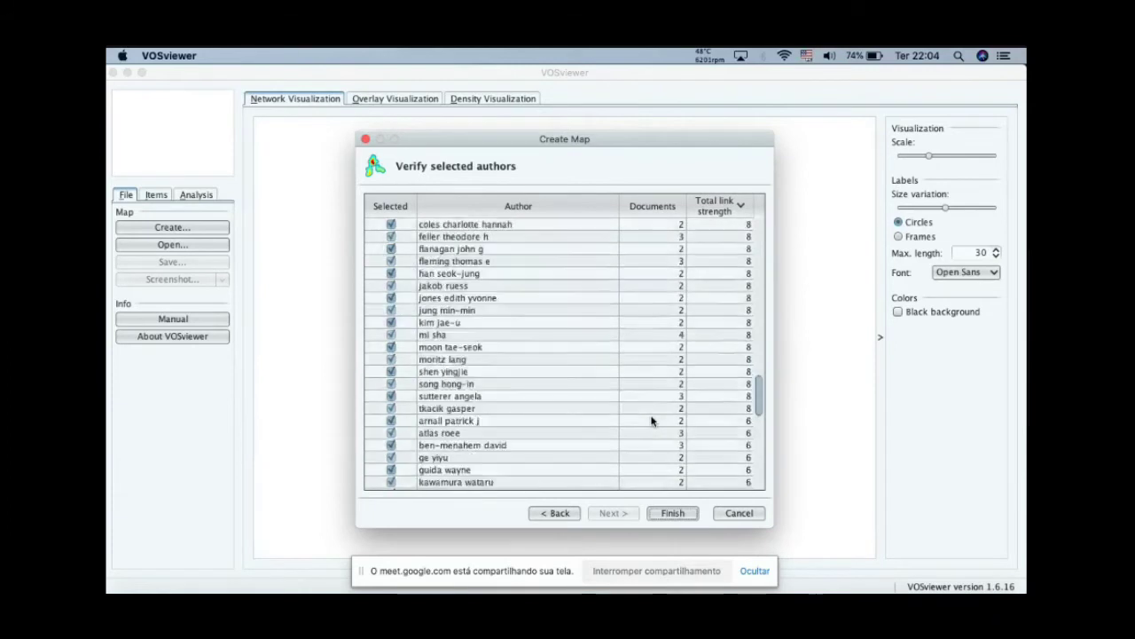
pyautogui.scroll(10, 652, 420)
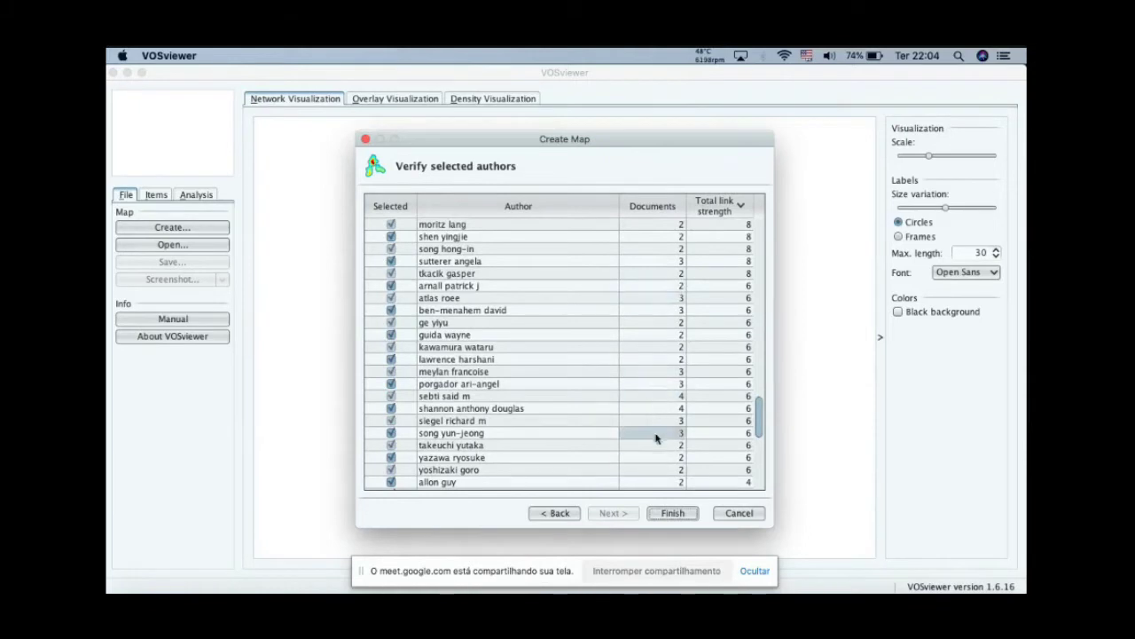
pyautogui.scroll(-5, 657, 459)
pyautogui.scroll(-6, 657, 459)
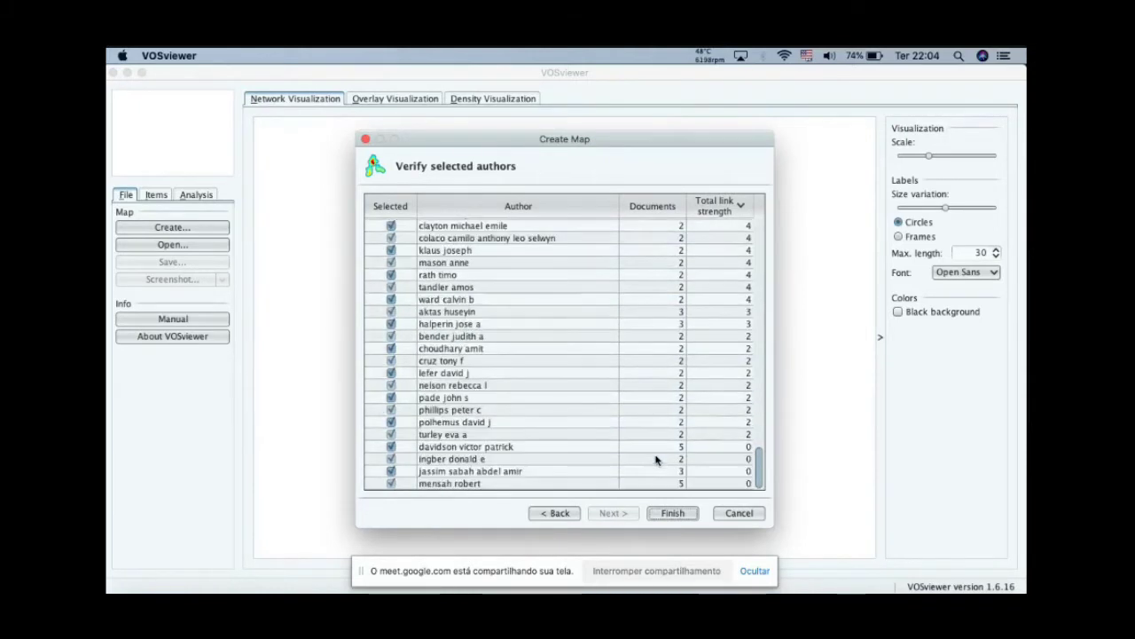
pyautogui.scroll(12, 657, 459)
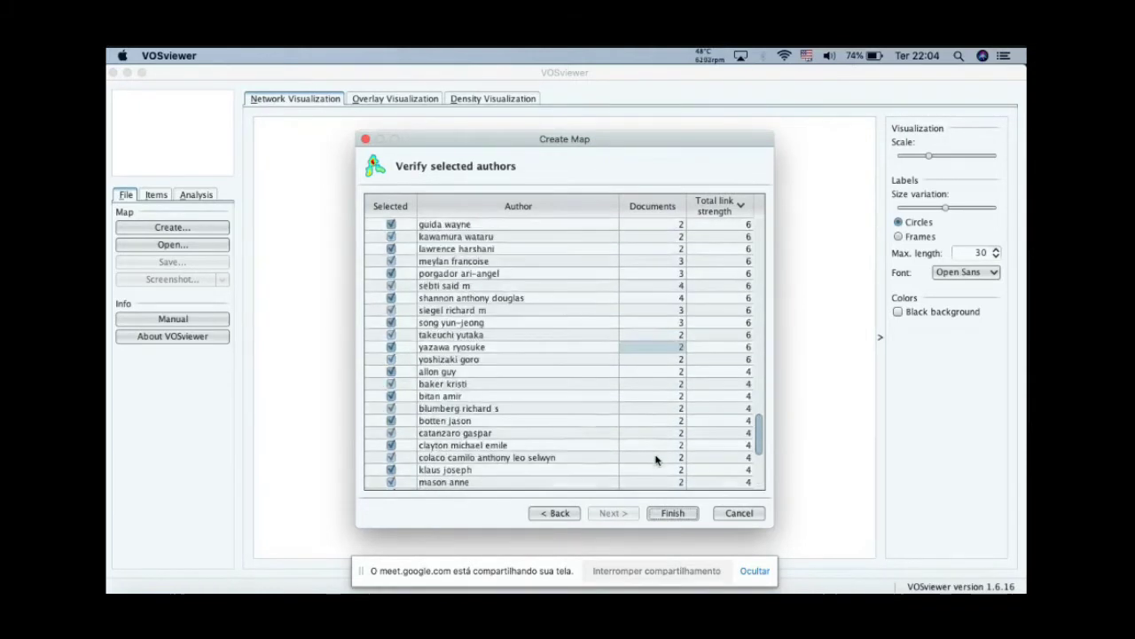
pyautogui.scroll(15, 657, 459)
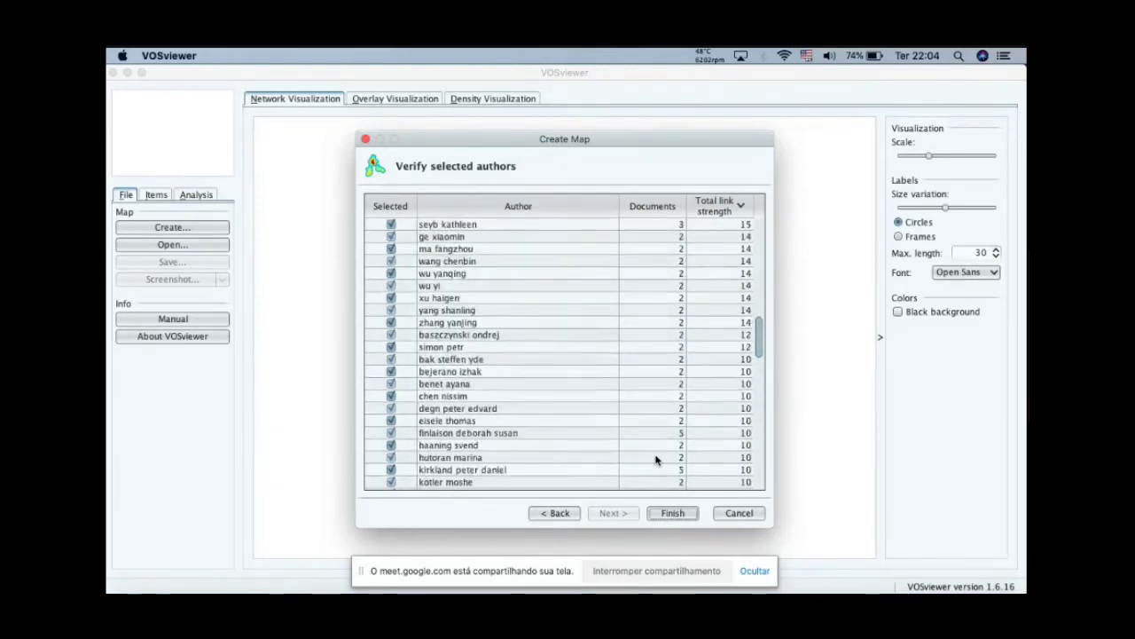
pyautogui.scroll(2, 657, 459)
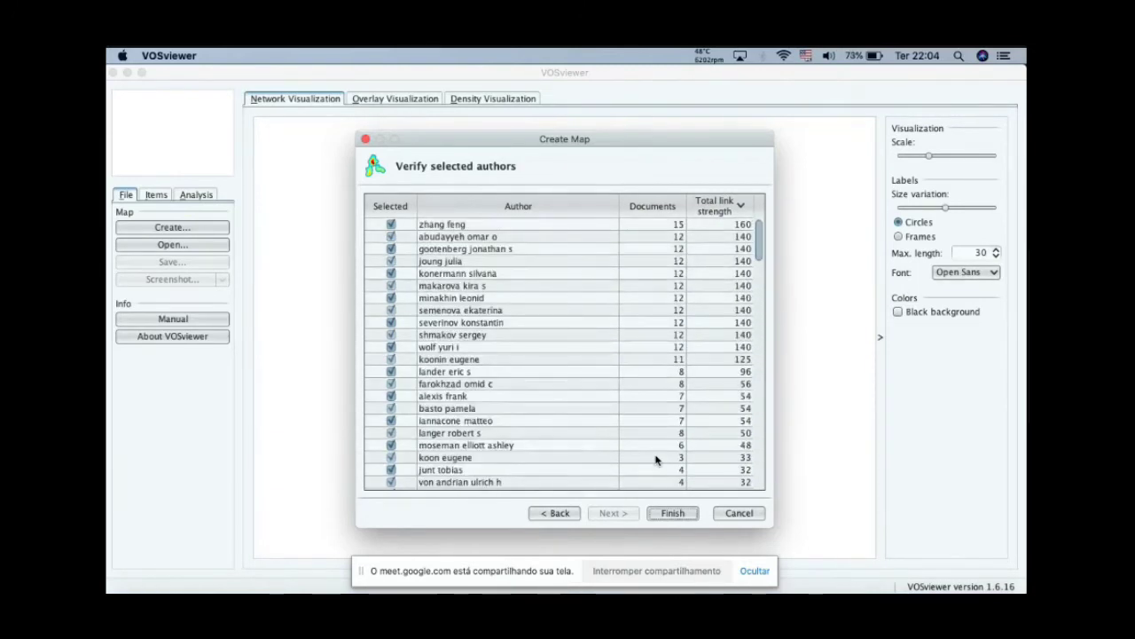
# Step: Finish creating the co-authorship map, showing only the largest set of connected items
pyautogui.click(731, 228)
pyautogui.click(733, 232)
pyautogui.click(730, 247)
pyautogui.click(670, 514)
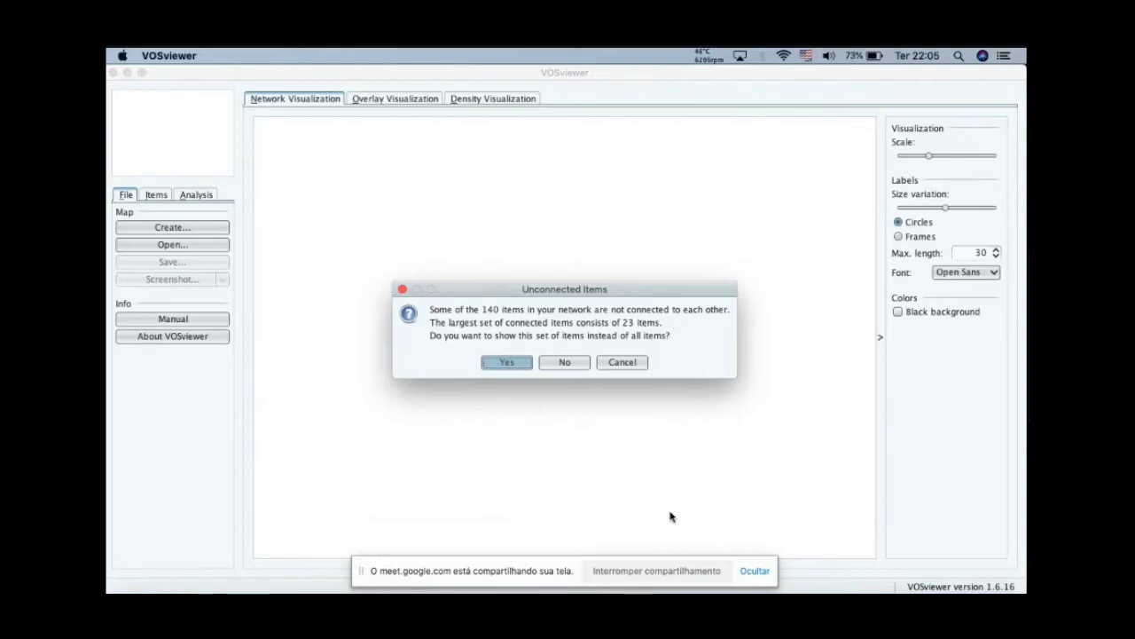
pyautogui.click(511, 365)
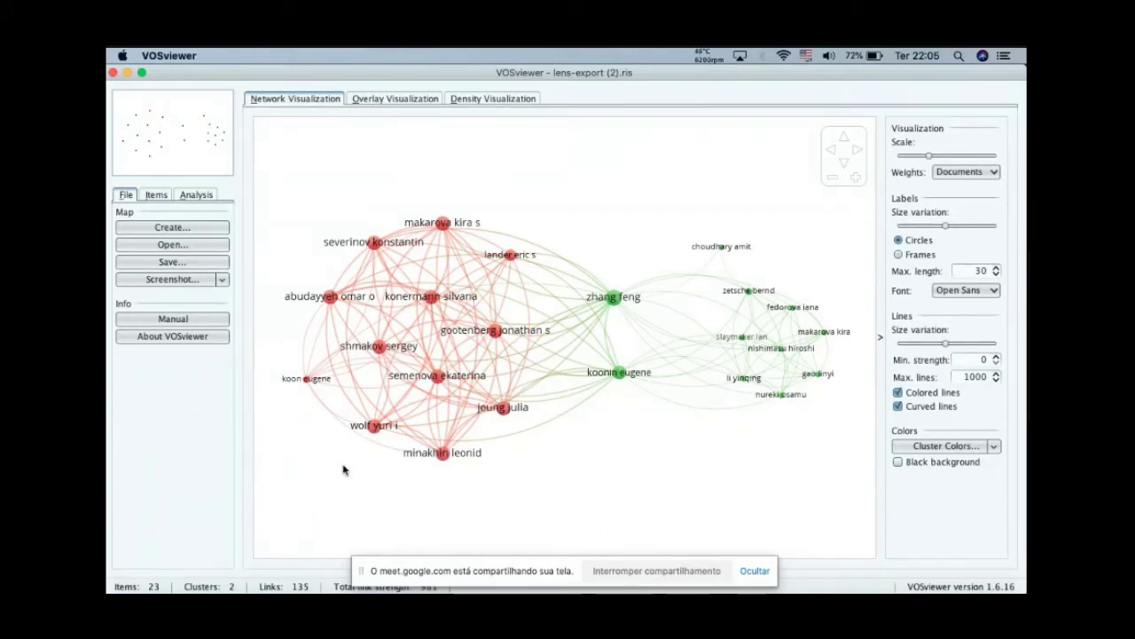
# Step: Set the map's normalization method to No normalization and update the layout
pyautogui.click(201, 195)
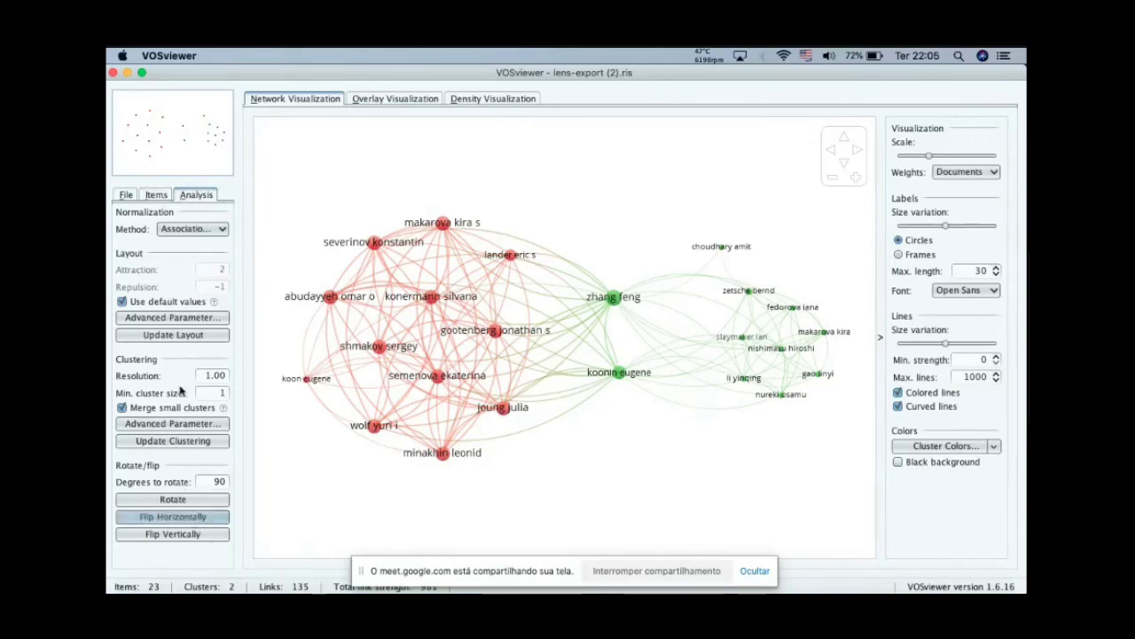
pyautogui.click(156, 499)
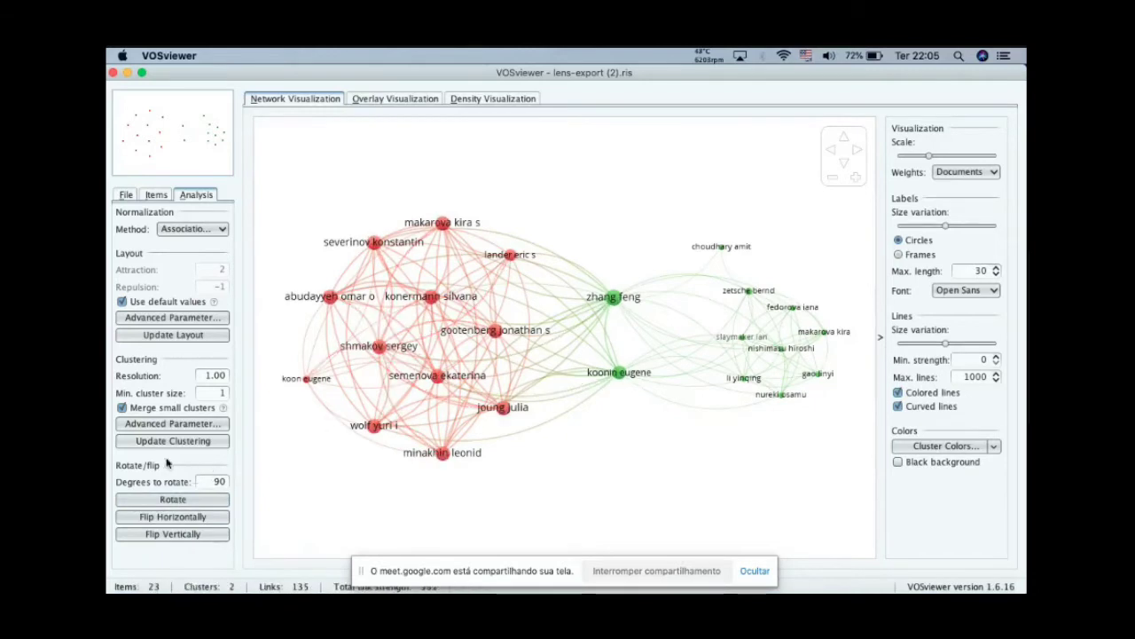
pyautogui.click(197, 229)
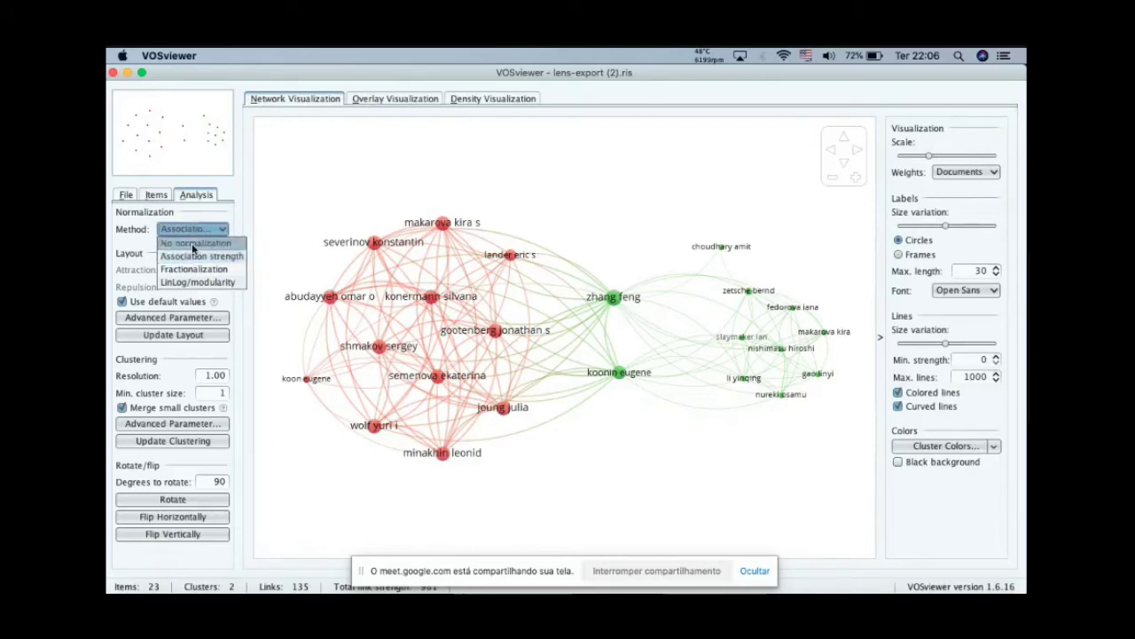
pyautogui.click(192, 246)
pyautogui.click(171, 335)
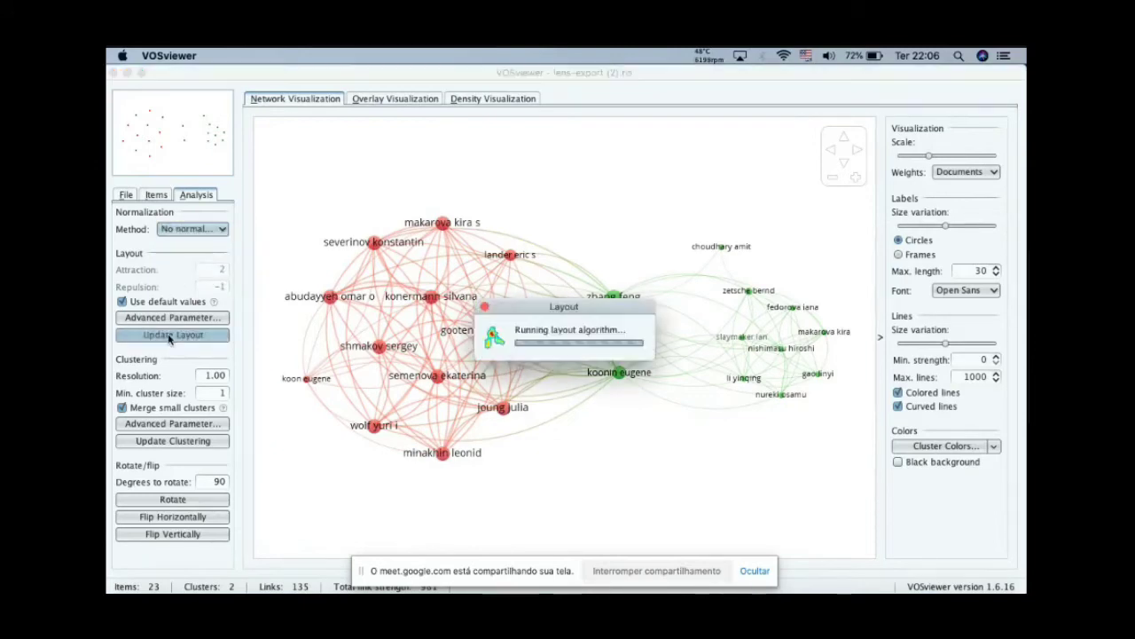
# Step: Set the normalization method back to Association strength and update the layout
pyautogui.click(191, 231)
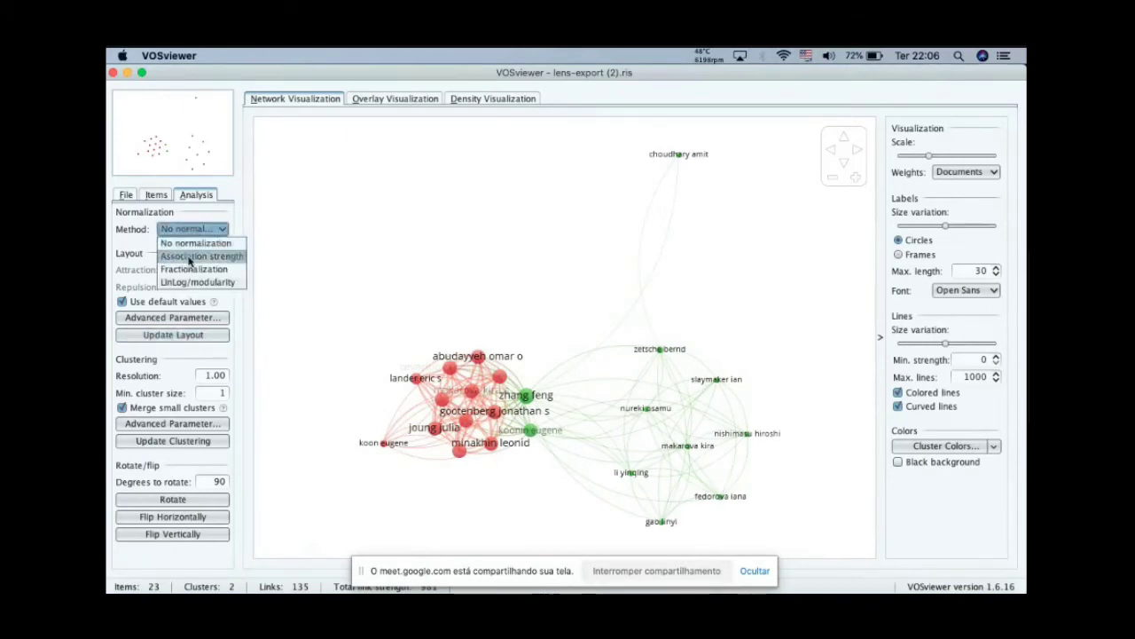
pyautogui.click(189, 258)
pyautogui.click(178, 335)
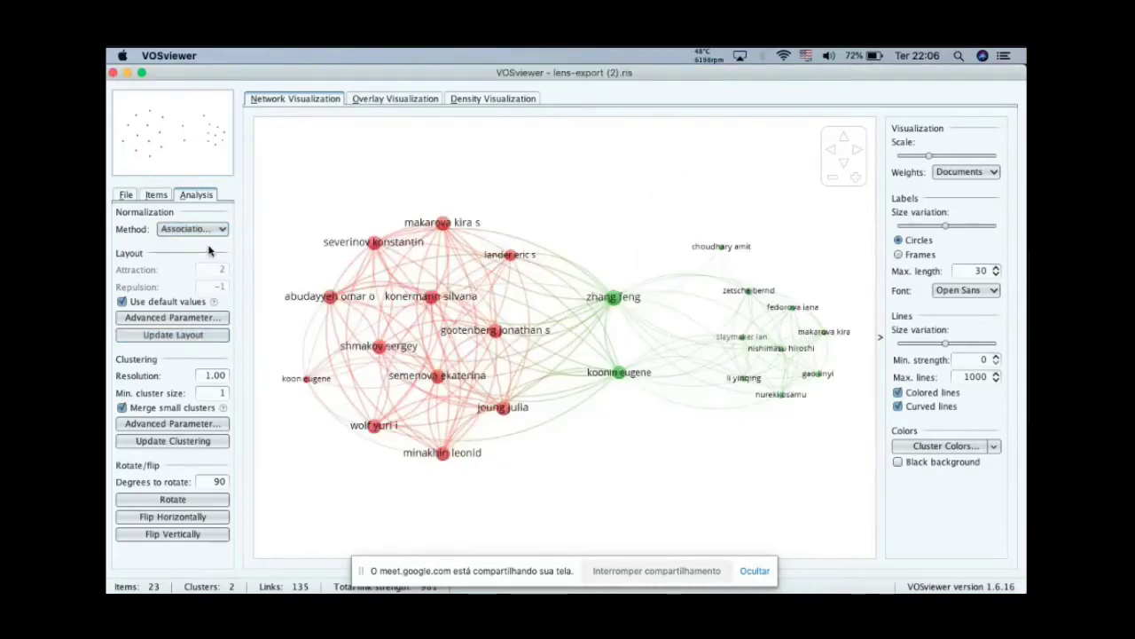
# Step: Review which authors belong to each cluster in the map's item list
pyautogui.click(157, 197)
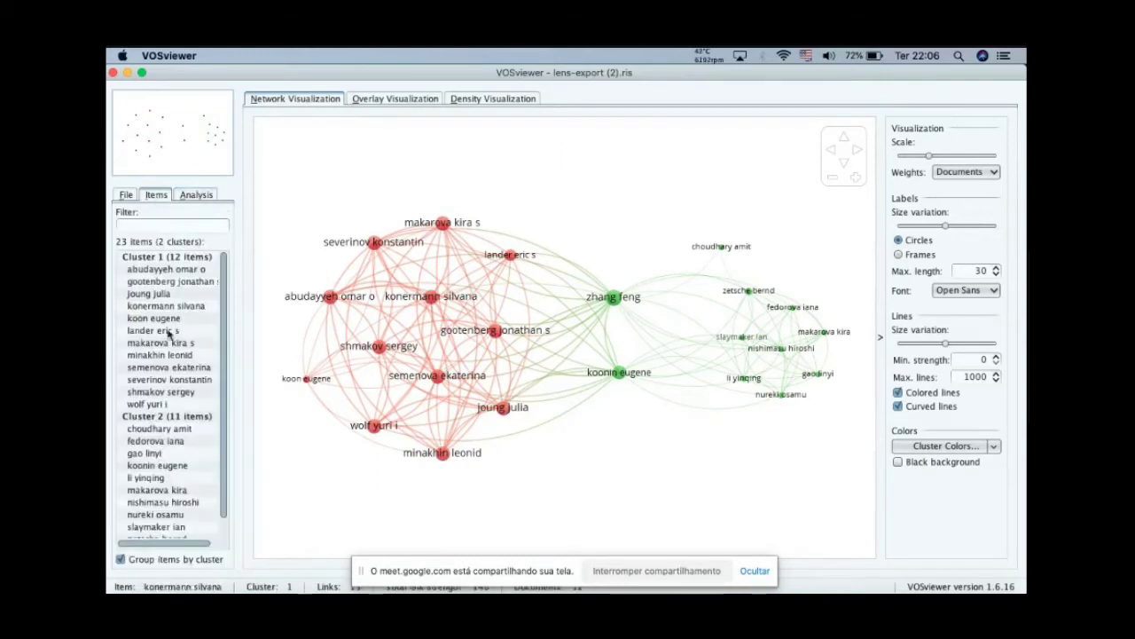
pyautogui.scroll(-1, 172, 369)
pyautogui.scroll(-1, 170, 369)
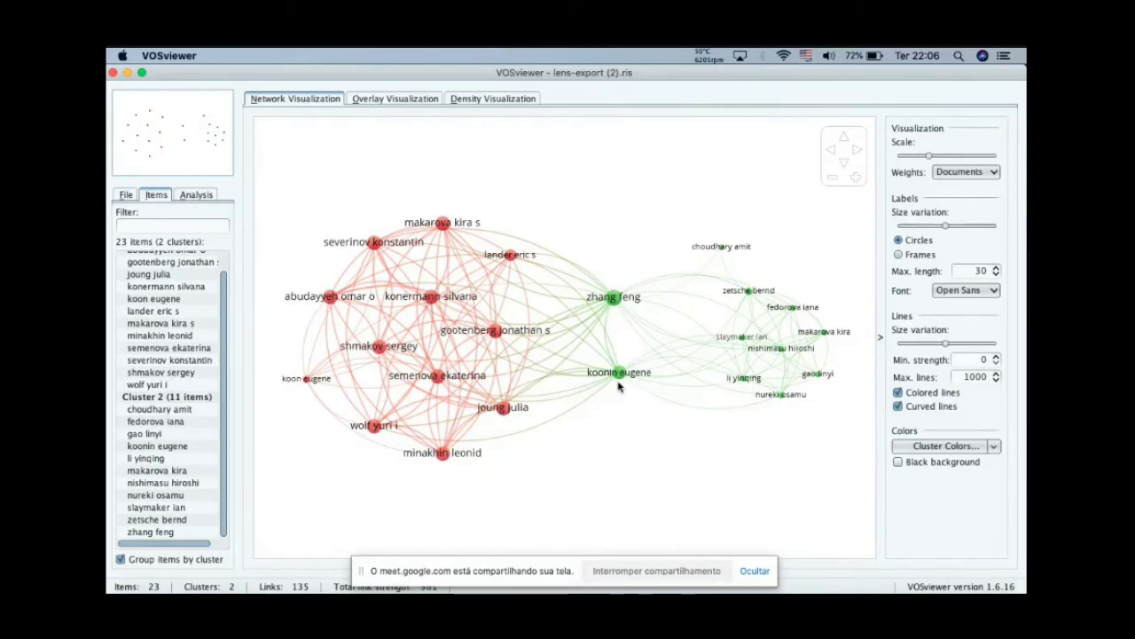
pyautogui.click(199, 197)
pyautogui.click(125, 194)
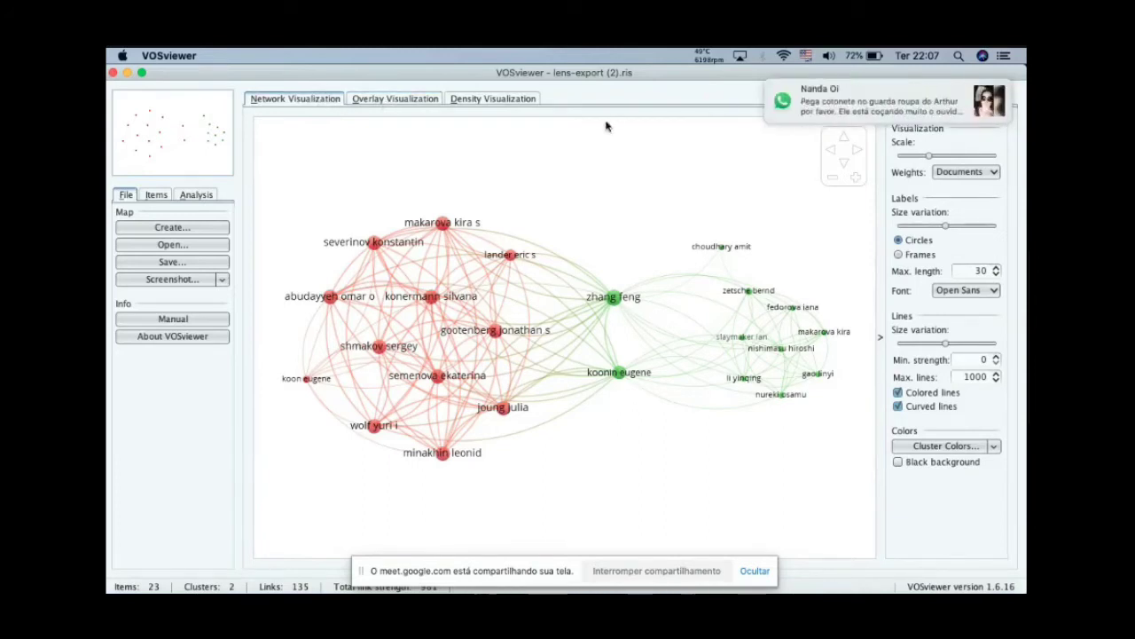
# Step: Mark the incoming WhatsApp message as read and quit WhatsApp, and show the map as an overlay visualization
pyautogui.moveTo(951, 112)
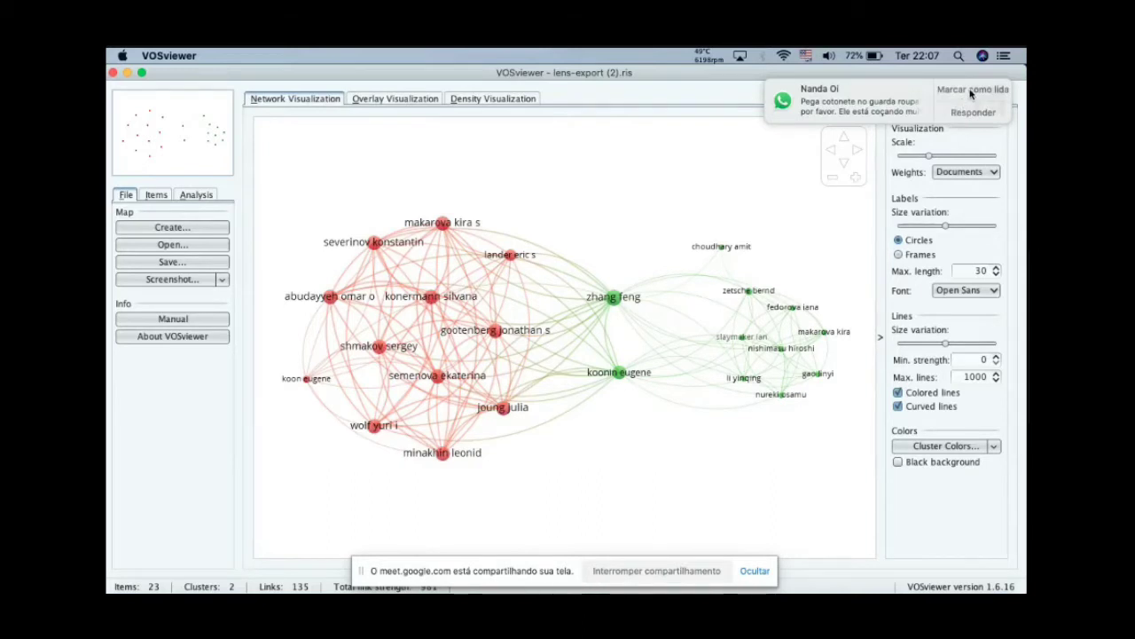
pyautogui.click(973, 91)
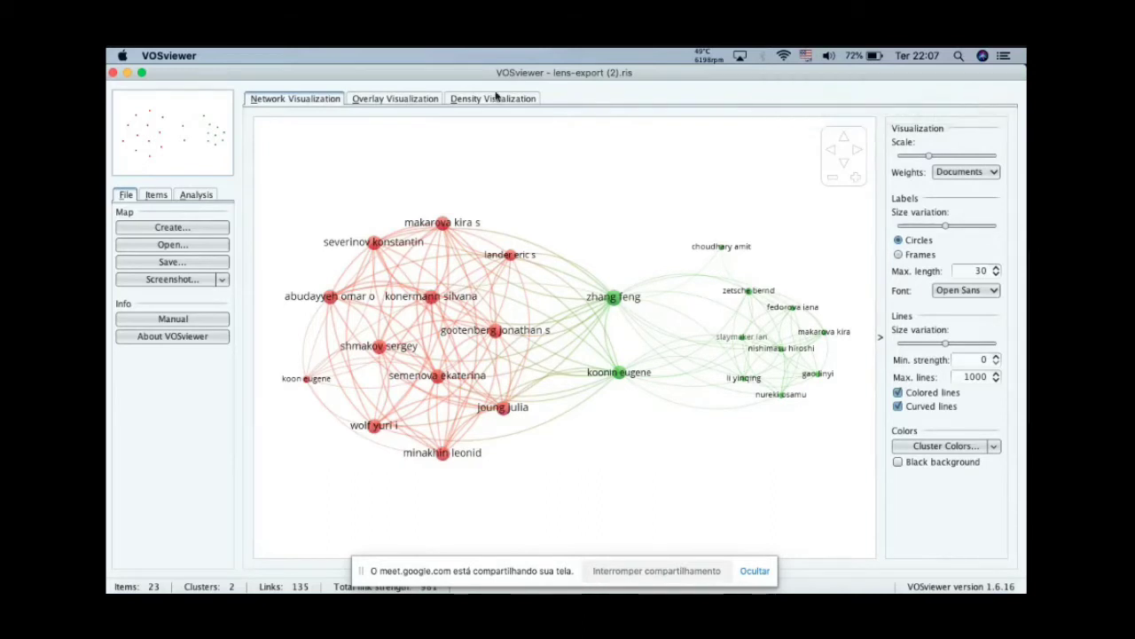
pyautogui.click(390, 100)
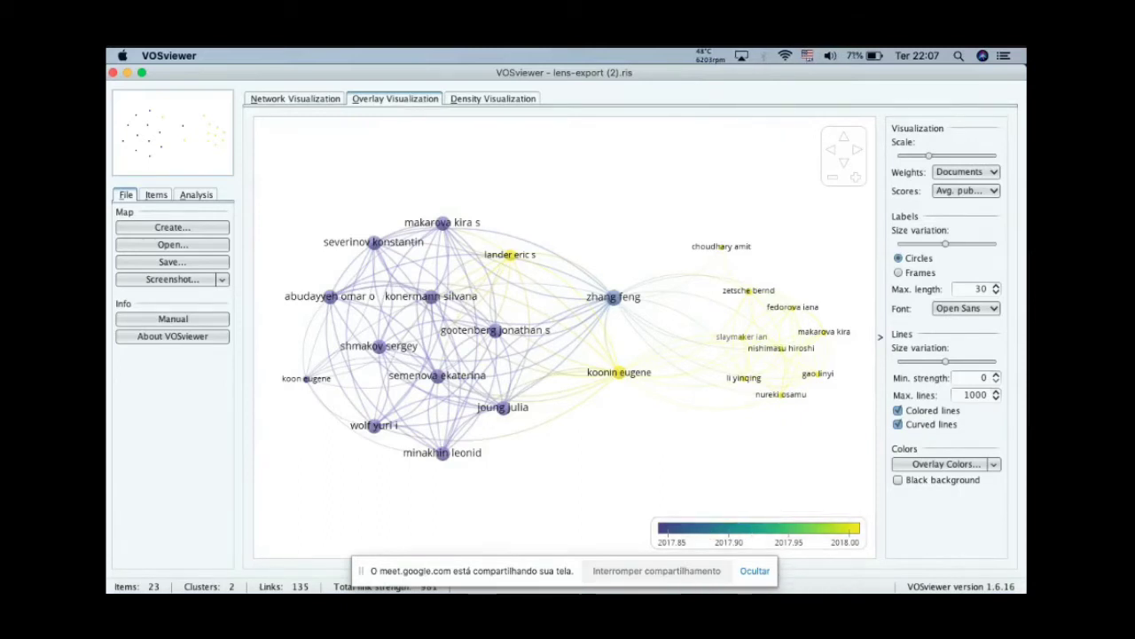
pyautogui.rightClick(706, 591)
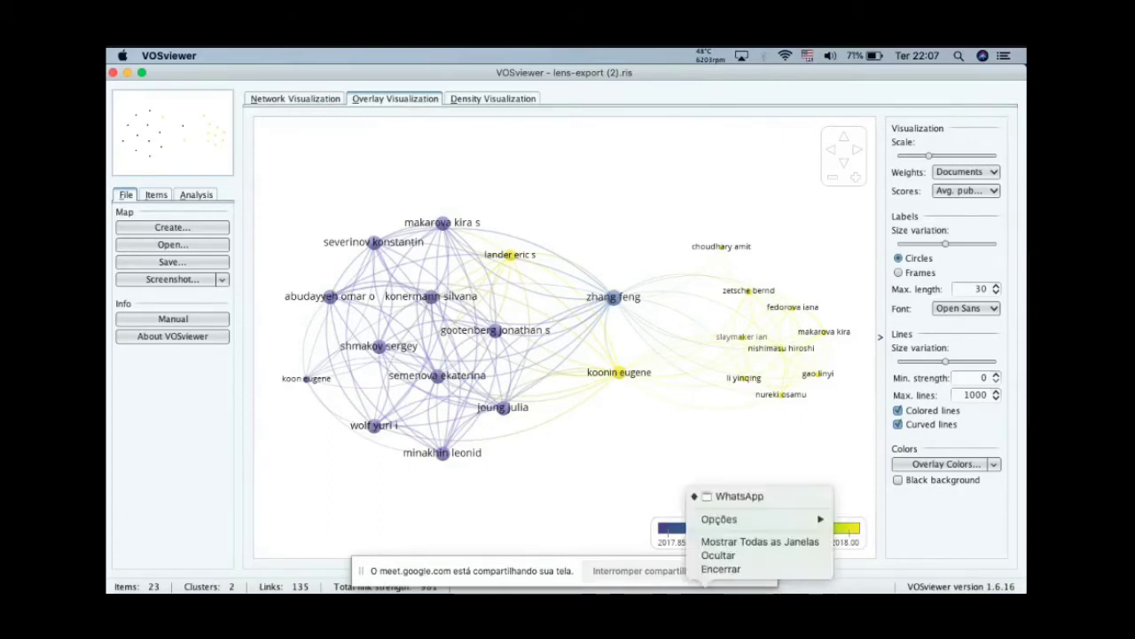
pyautogui.click(717, 568)
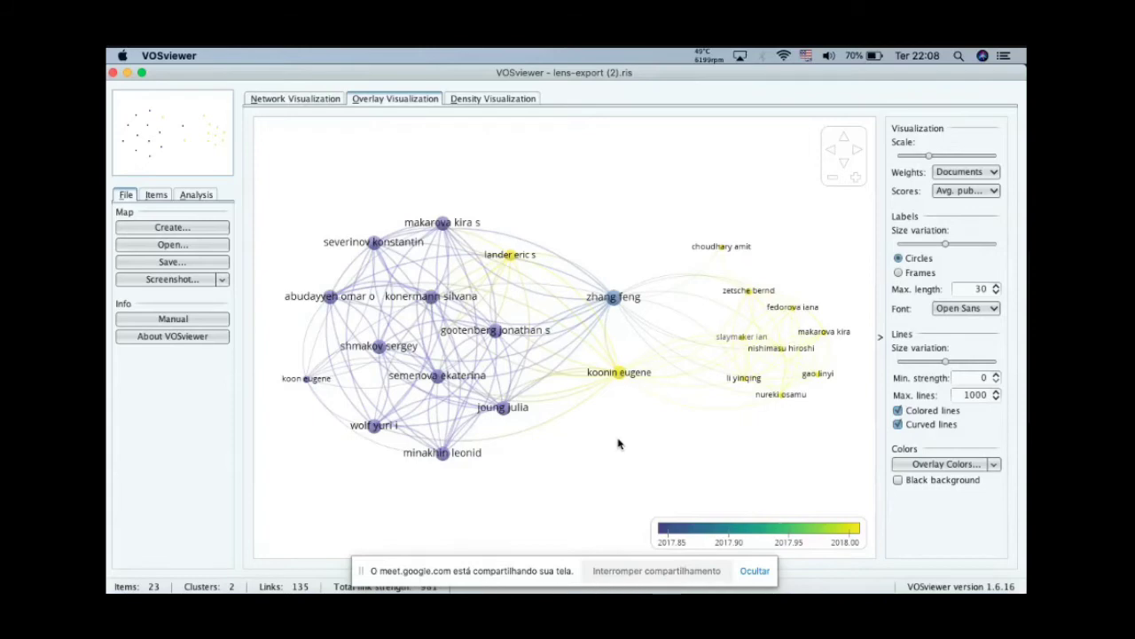
# Step: View the map as a density visualization and compare cluster density with item density
pyautogui.scroll(2, 618, 443)
pyautogui.scroll(-2, 618, 444)
pyautogui.click(489, 101)
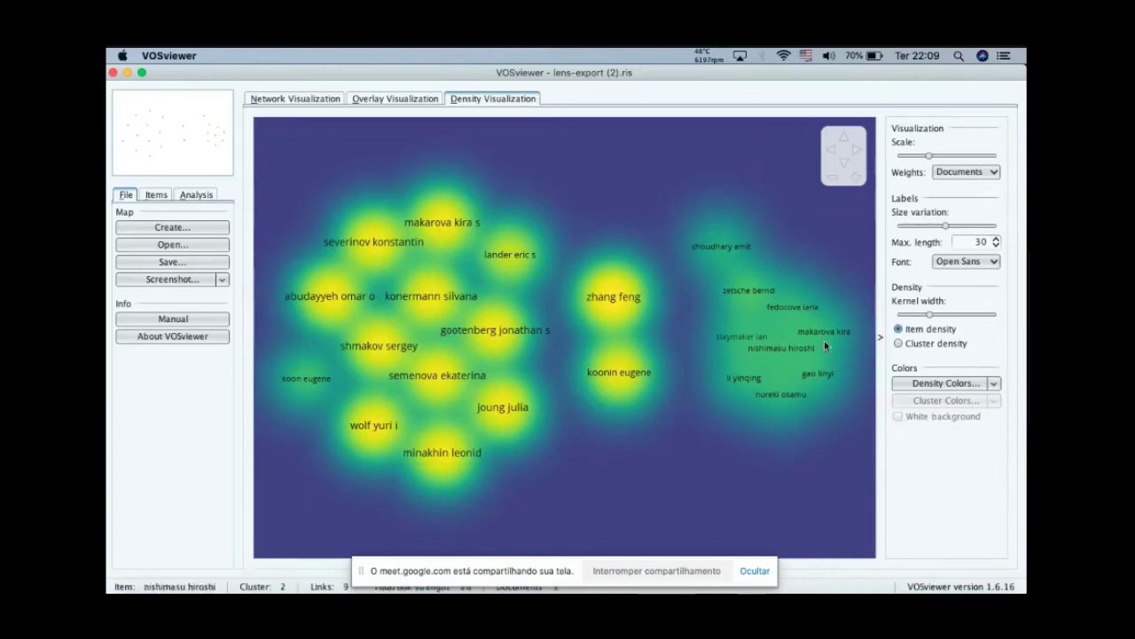
pyautogui.click(898, 343)
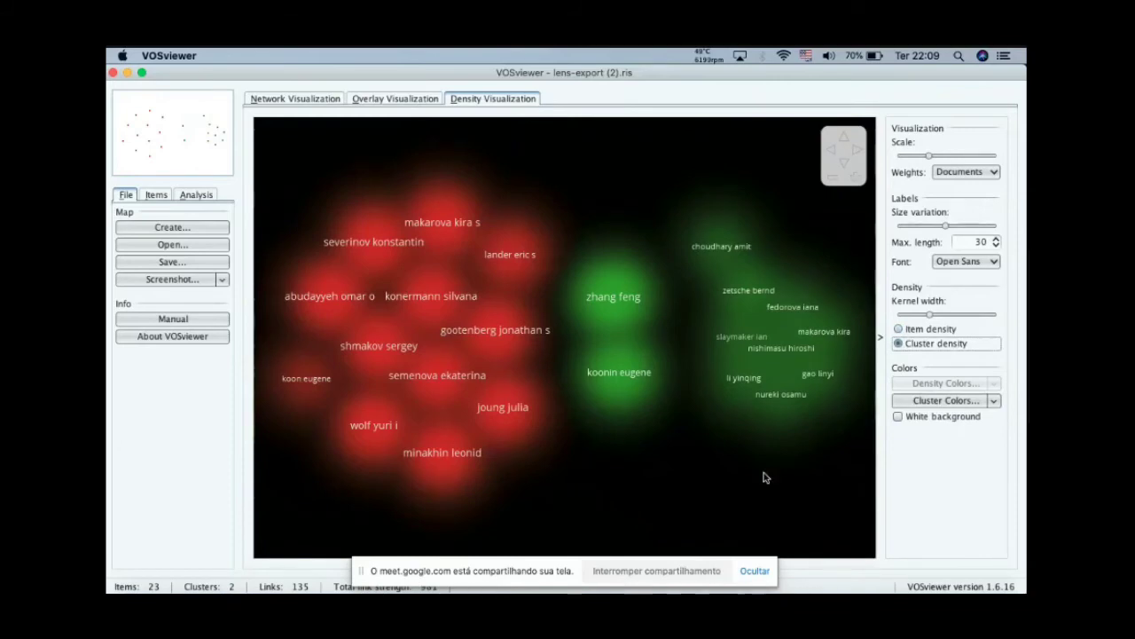
pyautogui.click(898, 329)
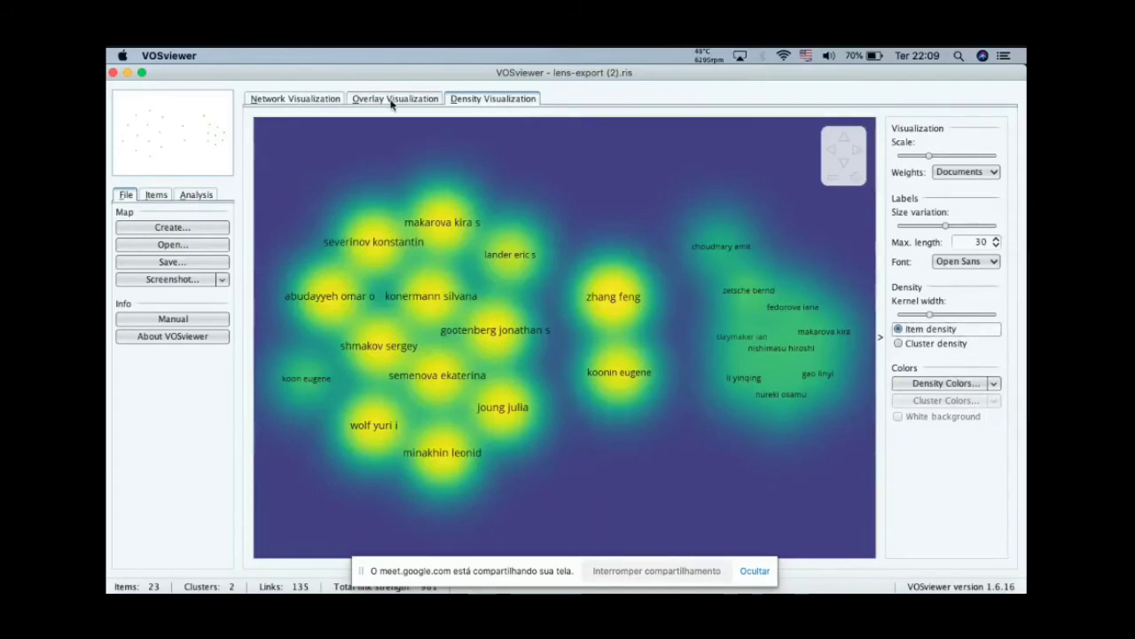
# Step: Return to the overlay visualization and preview it on a black background before restoring the white one
pyautogui.click(392, 99)
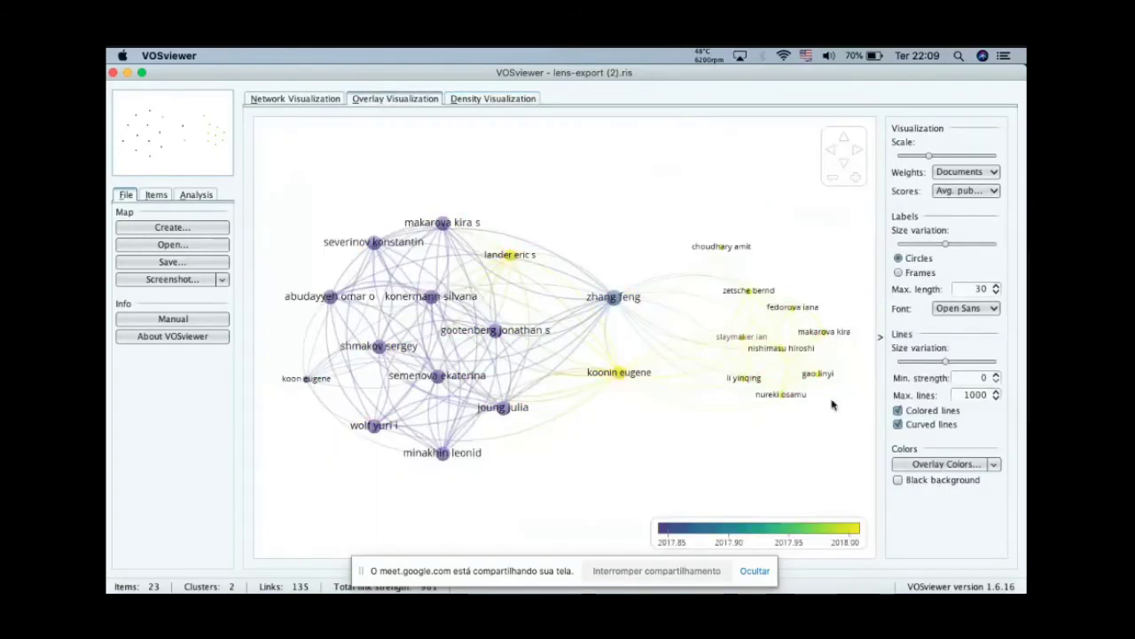
pyautogui.click(897, 480)
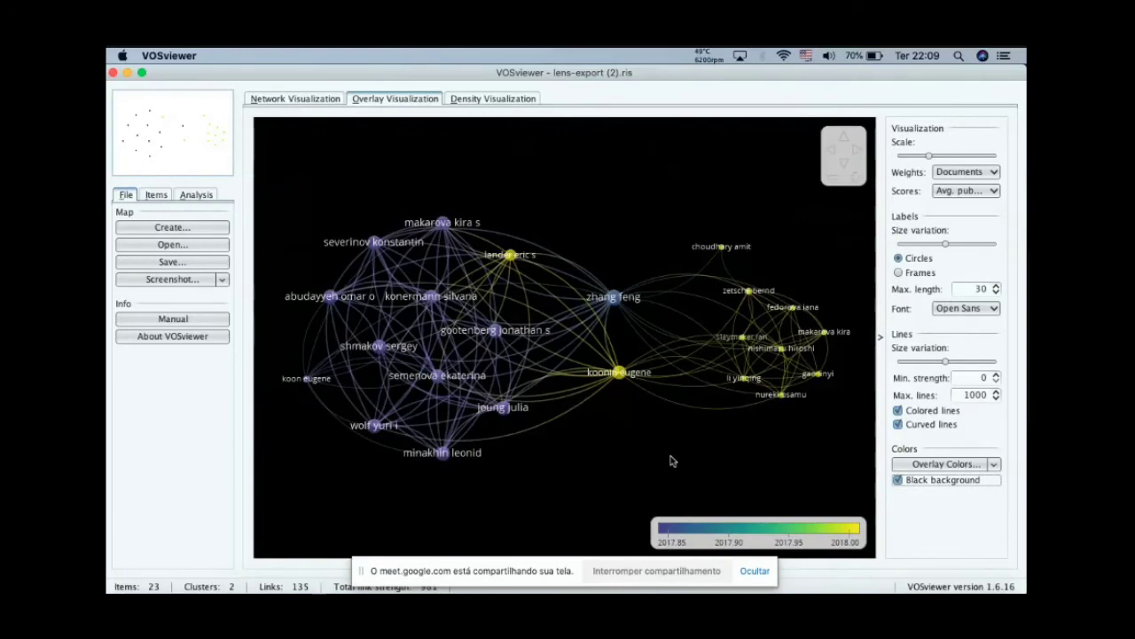
pyautogui.click(898, 480)
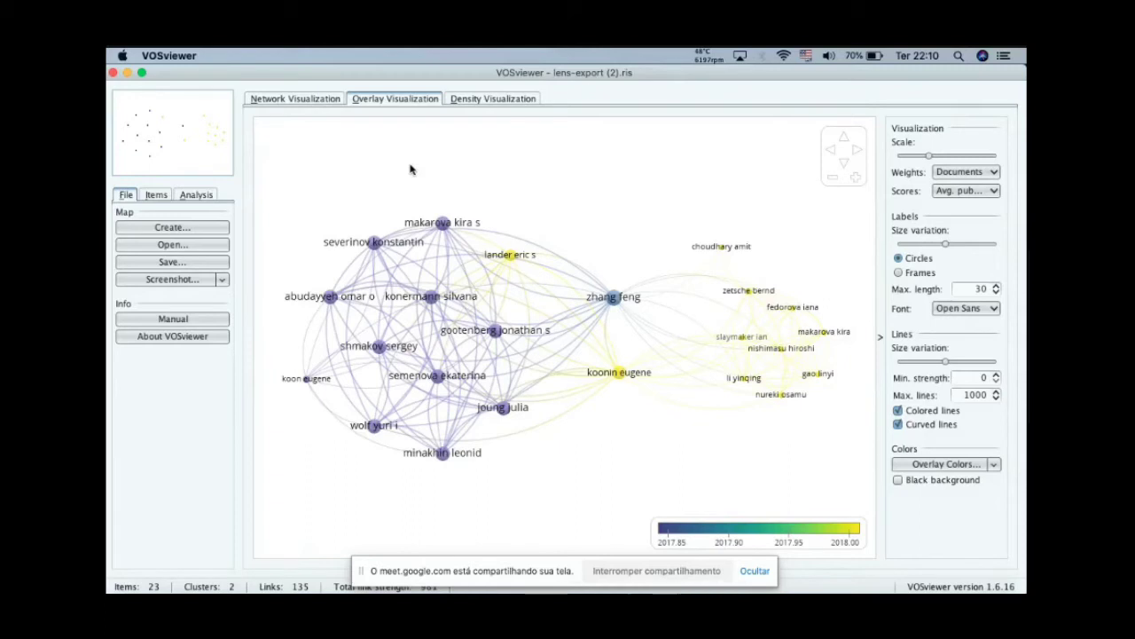
# Step: Start a new map based on text data, using reference manager files as the data source
pyautogui.click(146, 231)
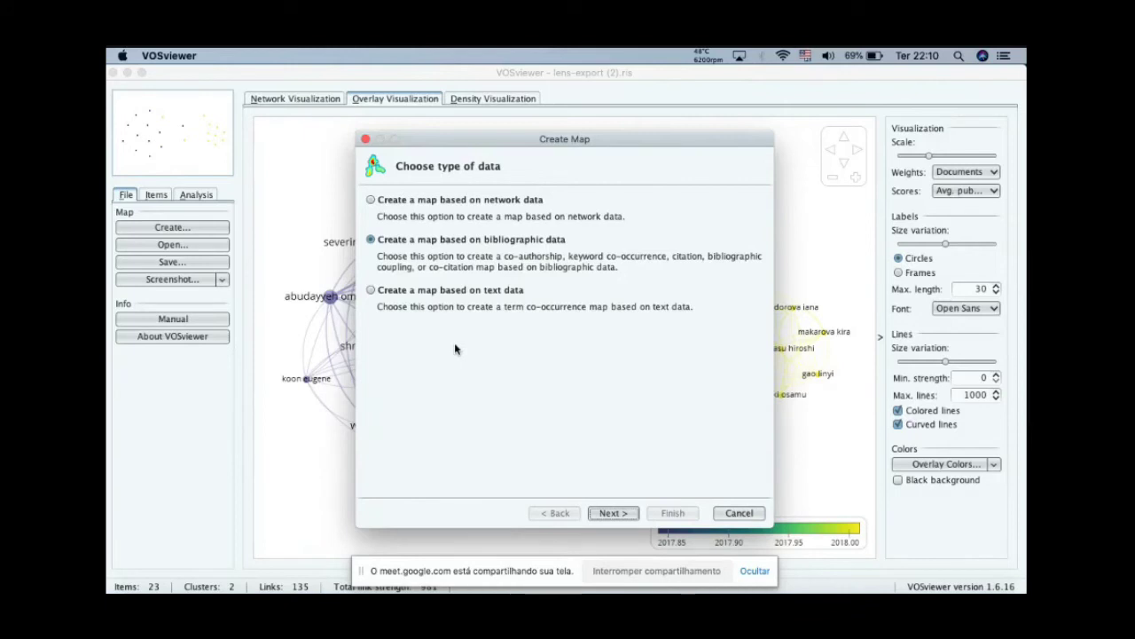
pyautogui.click(371, 291)
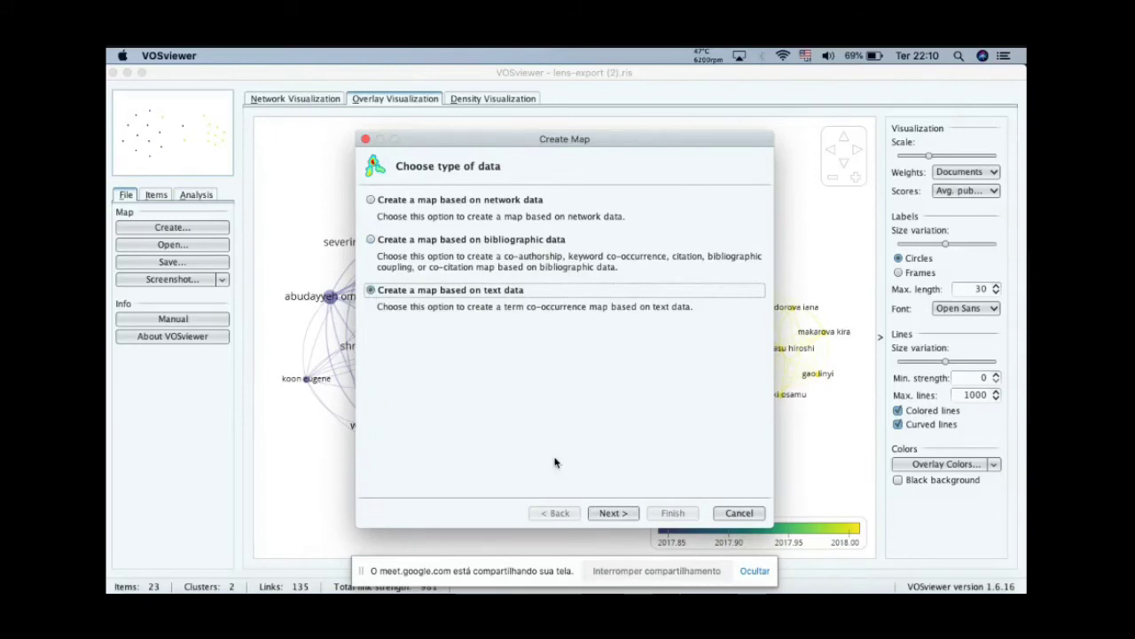
pyautogui.click(614, 513)
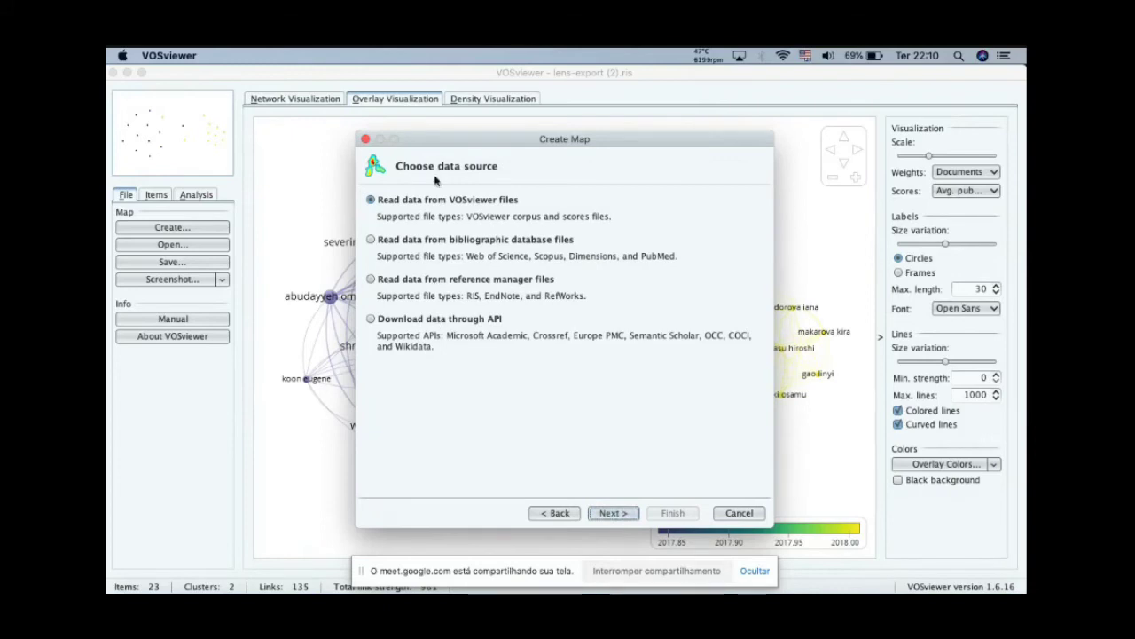
pyautogui.click(371, 279)
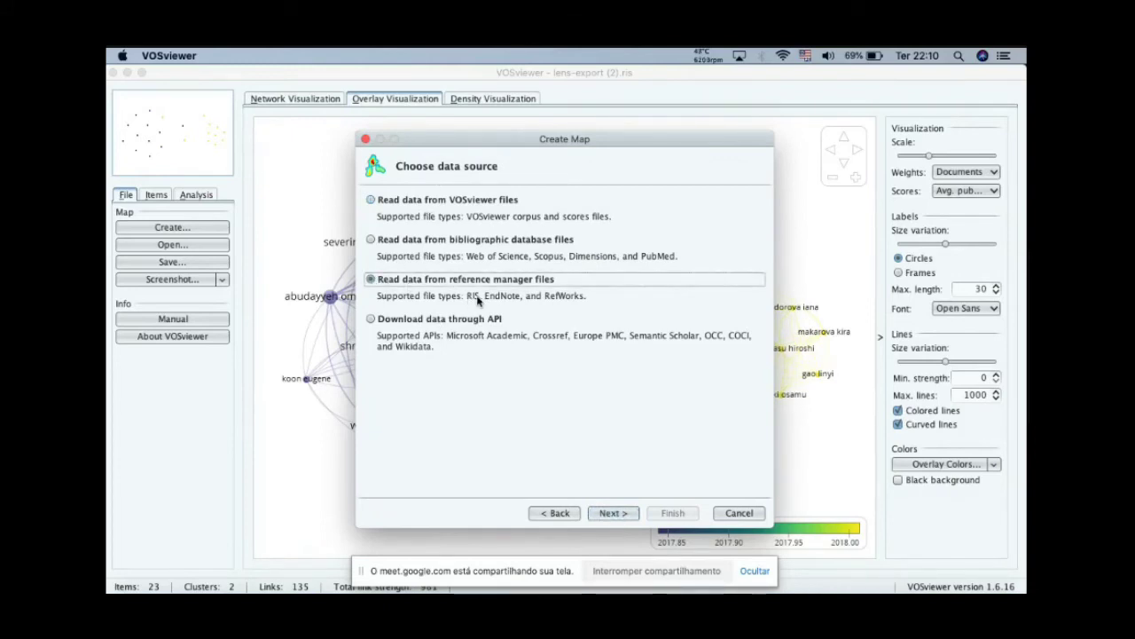
pyautogui.click(612, 511)
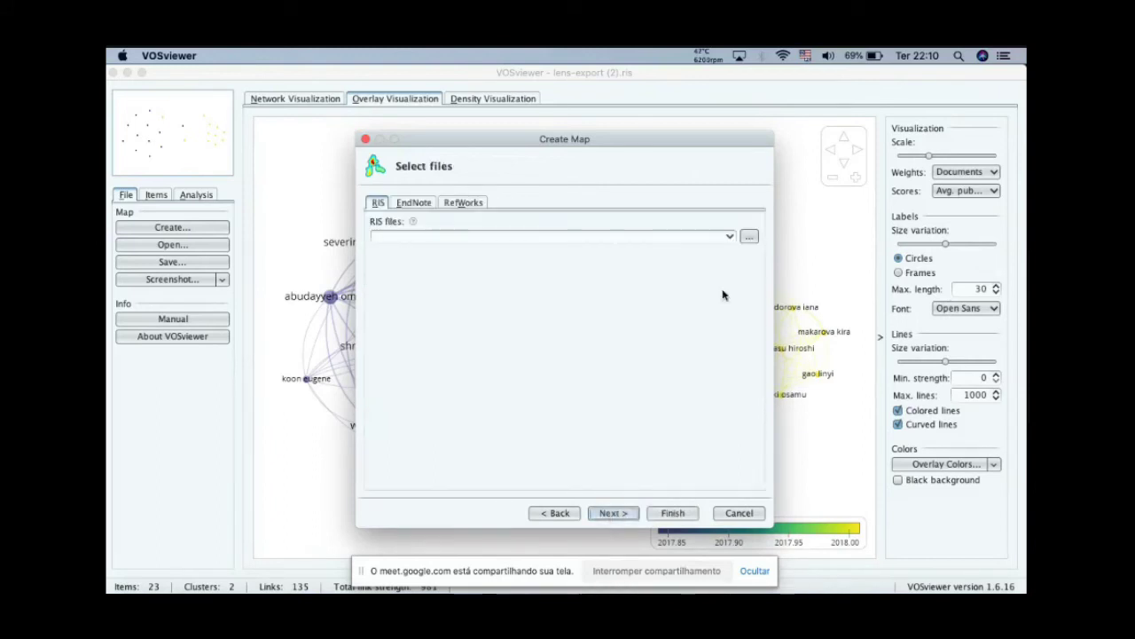
# Step: Load lens-export (2).ris from the Downloads folder as the RIS file for the map
pyautogui.click(749, 236)
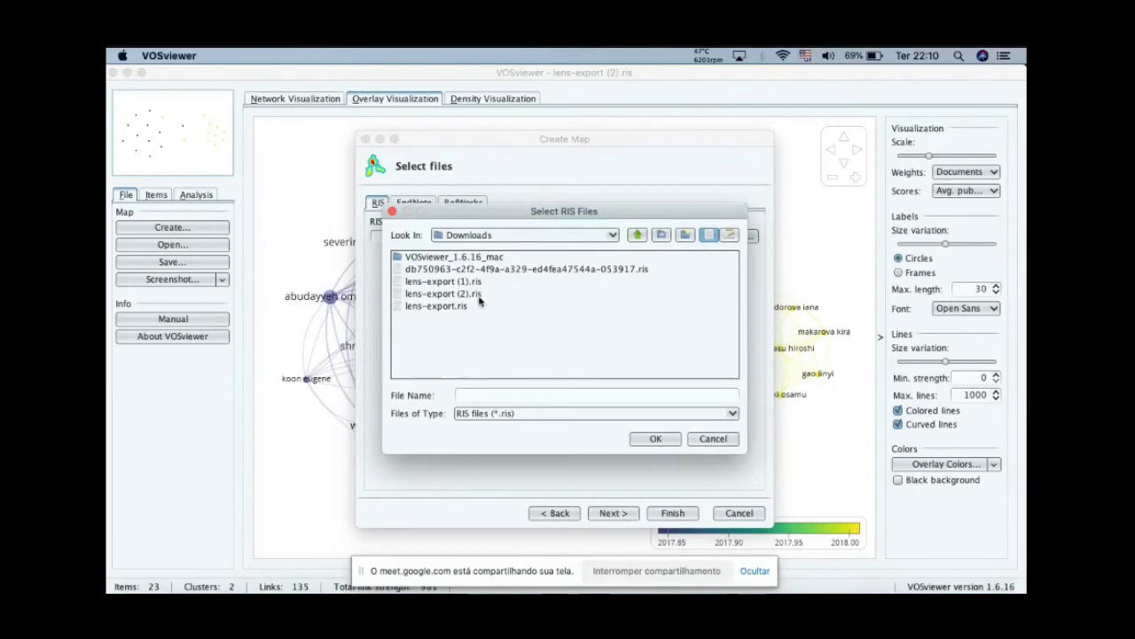
pyautogui.doubleClick(471, 298)
pyautogui.click(612, 512)
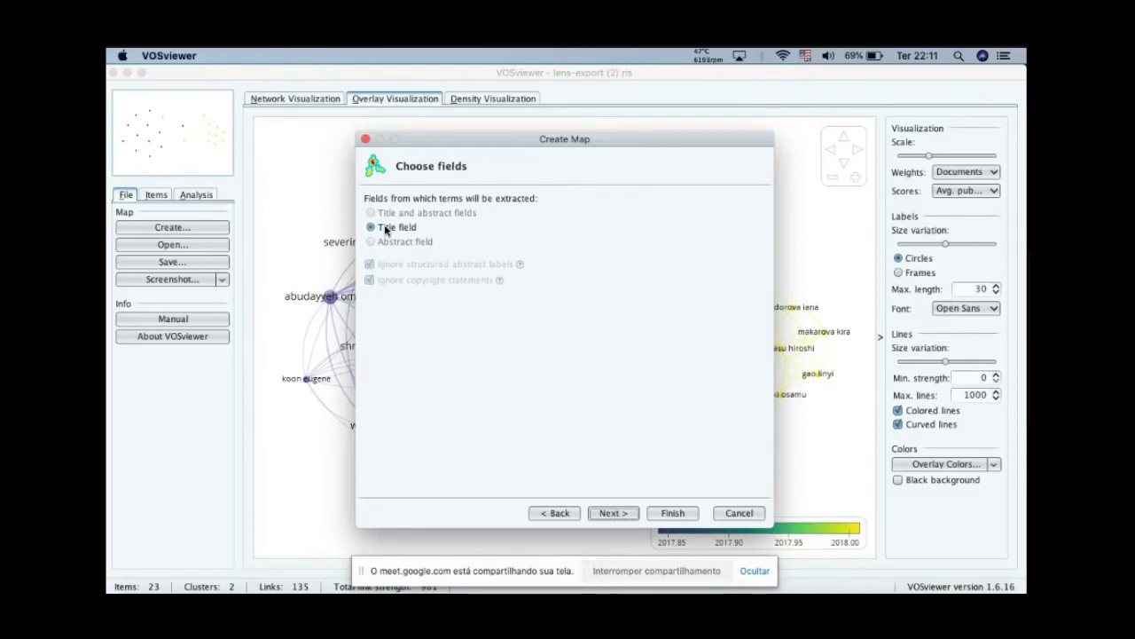
# Step: Extract the terms from the title field and use full counting as the counting method
pyautogui.click(615, 515)
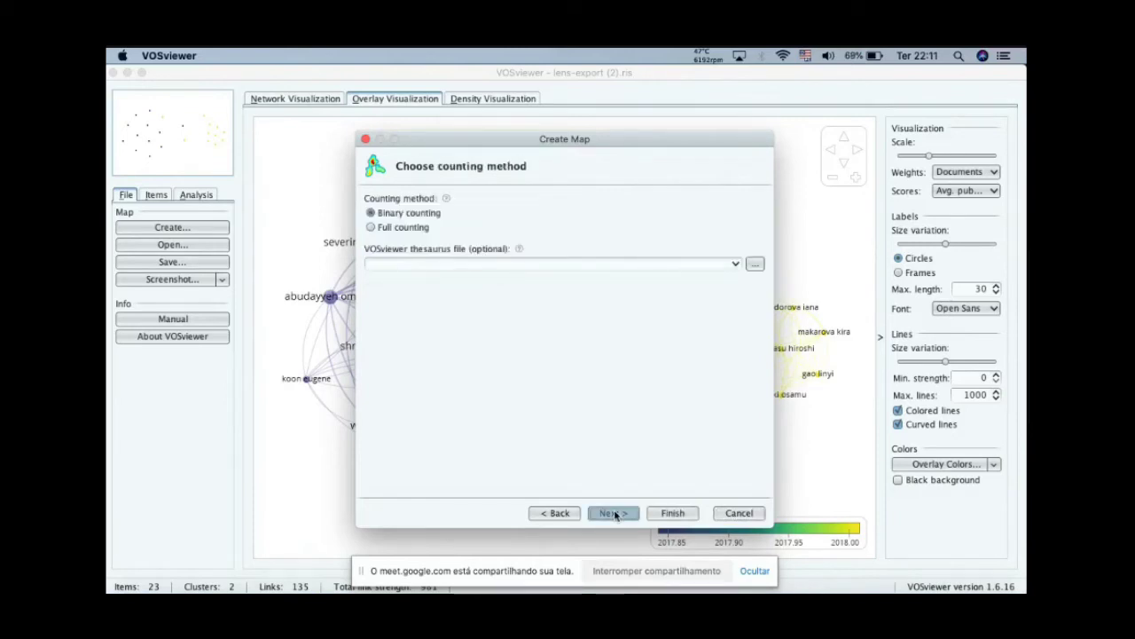
pyautogui.click(370, 228)
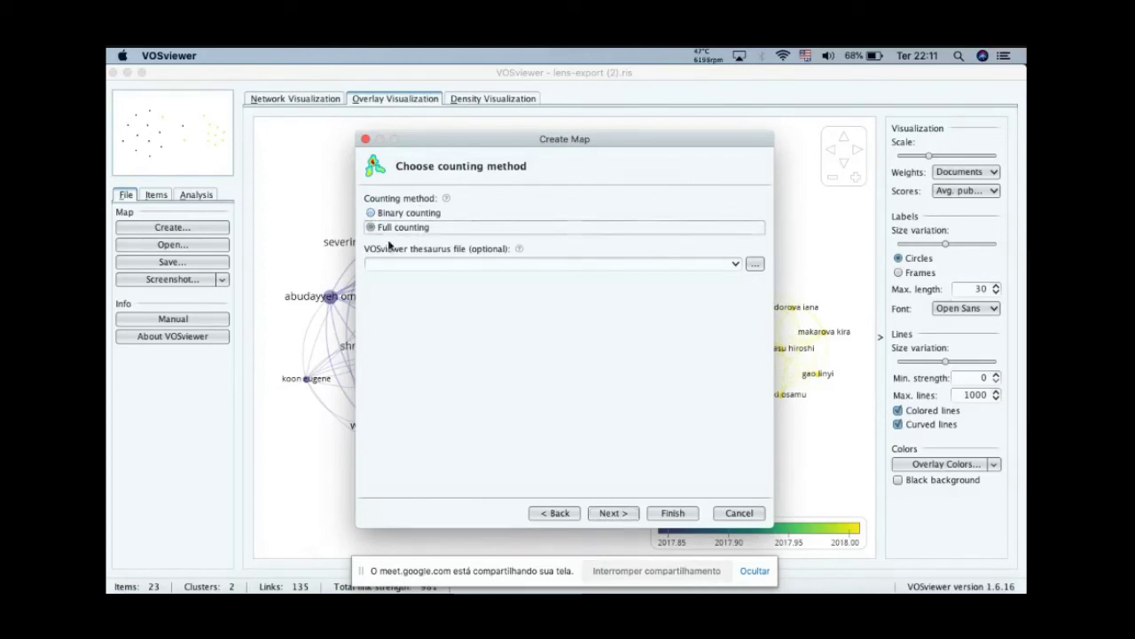
pyautogui.click(614, 513)
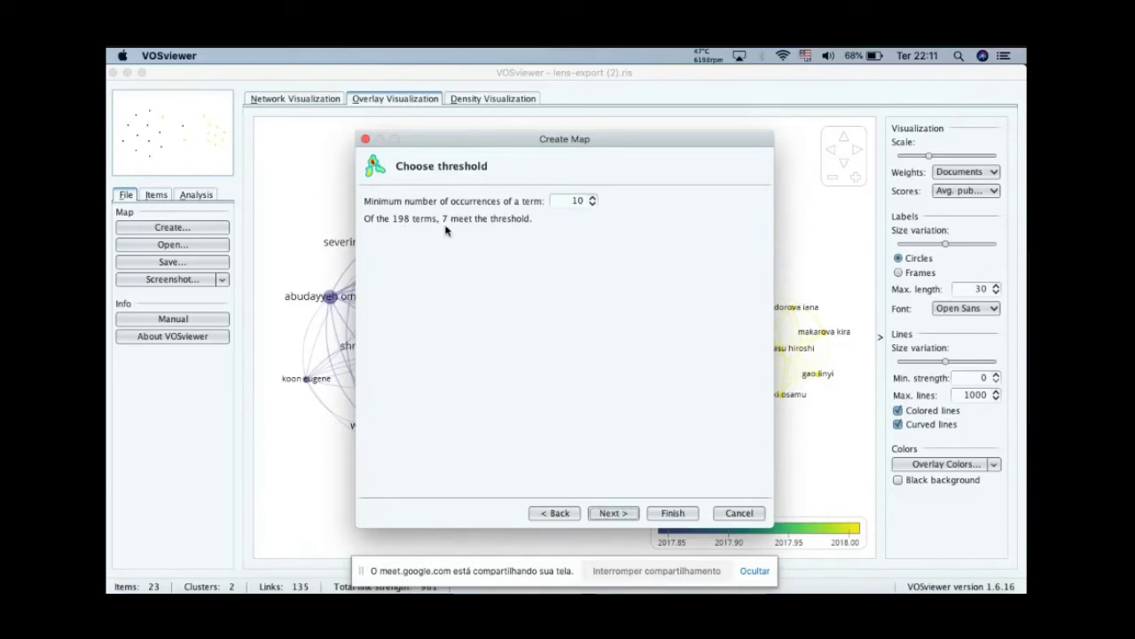
# Step: Set the minimum number of occurrences of a term to 2 and accept 44 terms for selection
pyautogui.click(592, 204)
pyautogui.click(593, 205)
pyautogui.click(592, 205)
pyautogui.click(593, 205)
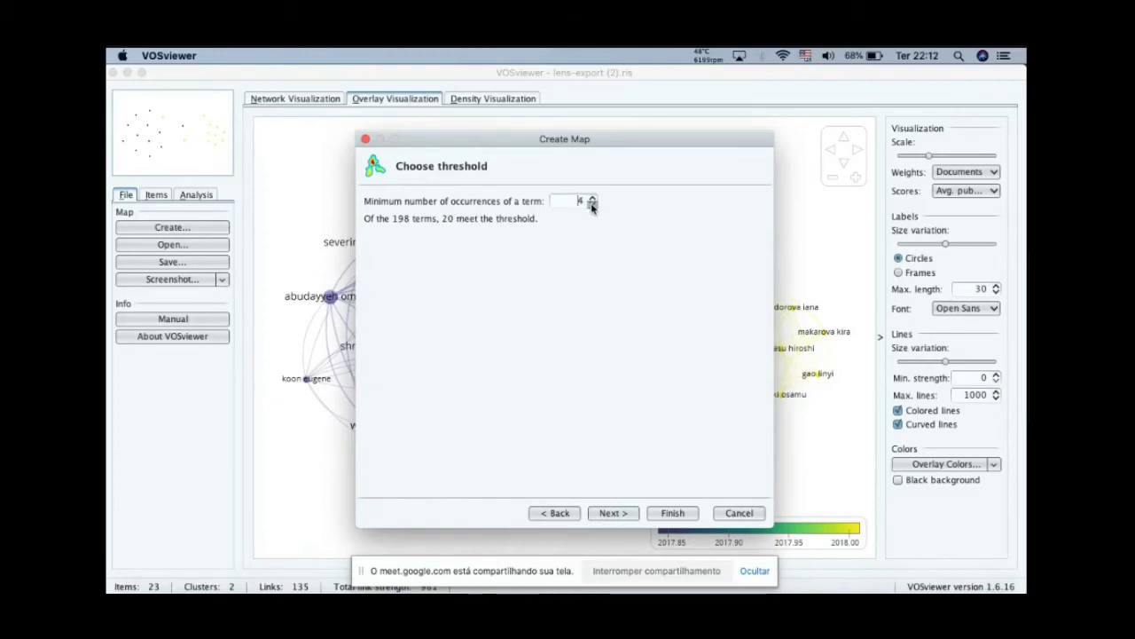
pyautogui.click(592, 205)
pyautogui.click(592, 205)
pyautogui.click(606, 514)
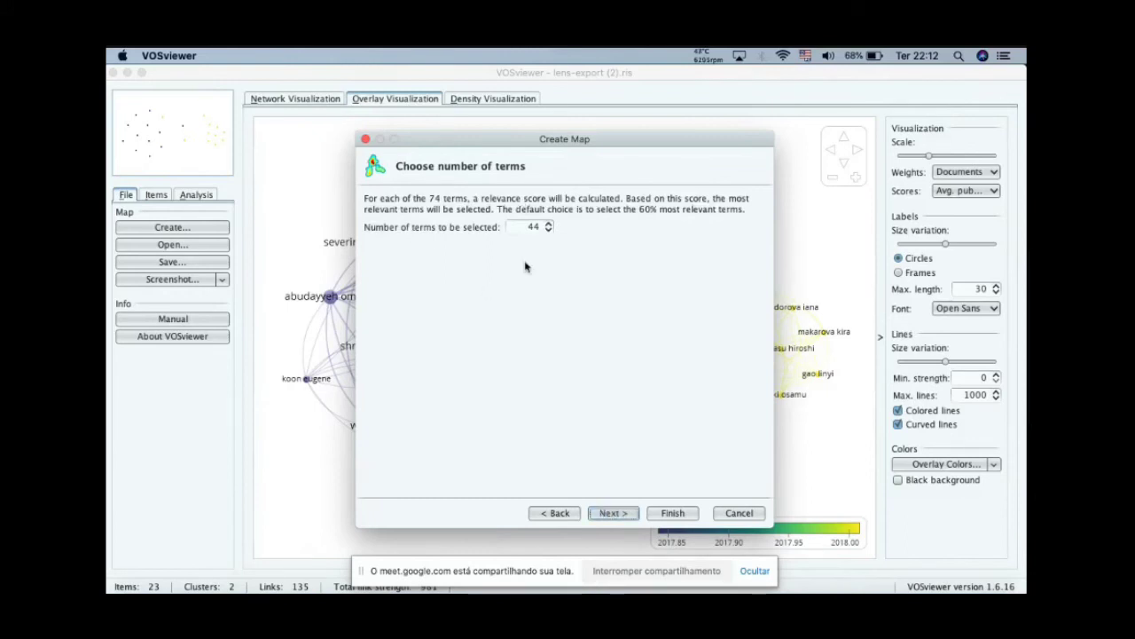
pyautogui.click(610, 511)
pyautogui.click(612, 515)
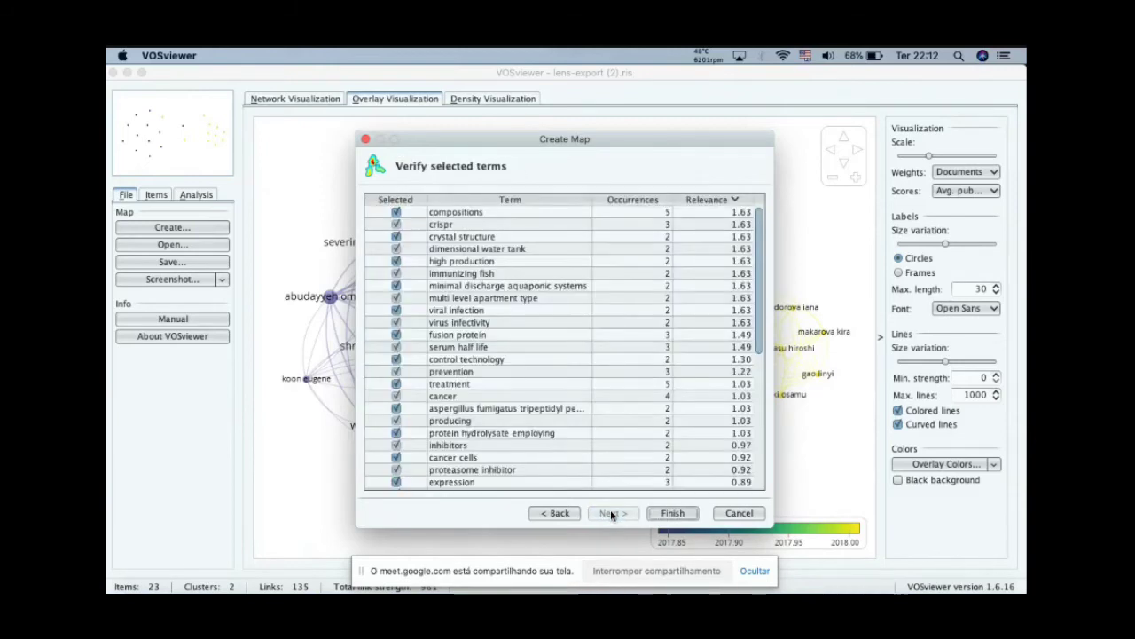
# Step: Review the selected terms with their occurrences and relevance, and finish the map showing only the largest set of connected items
pyautogui.click(532, 396)
pyautogui.scroll(-1, 532, 396)
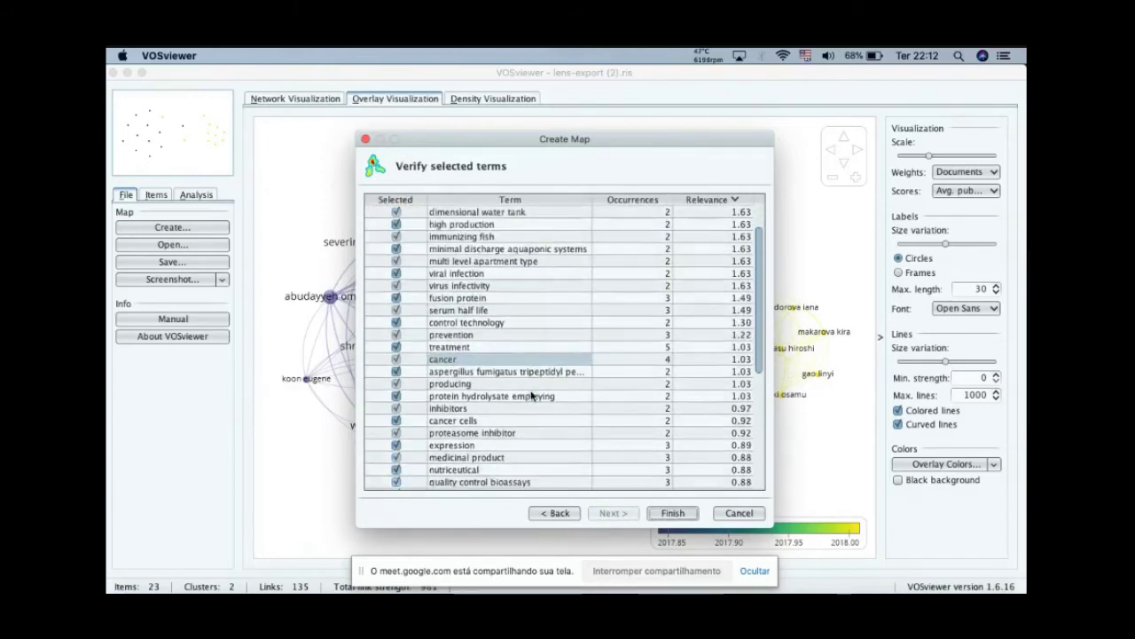
pyautogui.scroll(1, 532, 395)
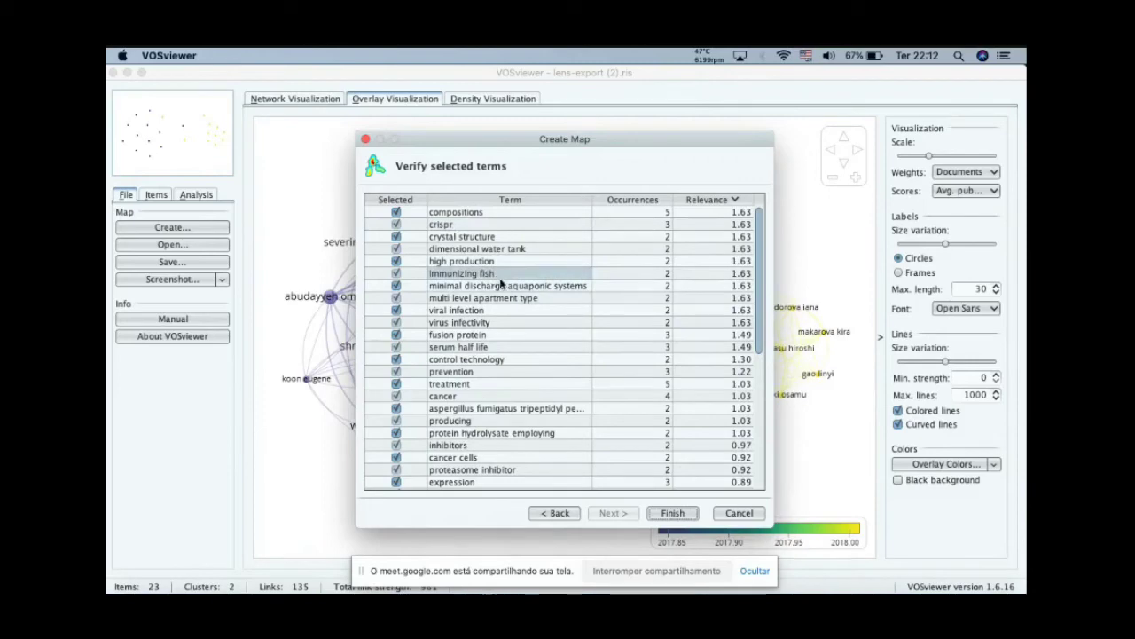
pyautogui.scroll(-5, 511, 408)
pyautogui.scroll(5, 511, 408)
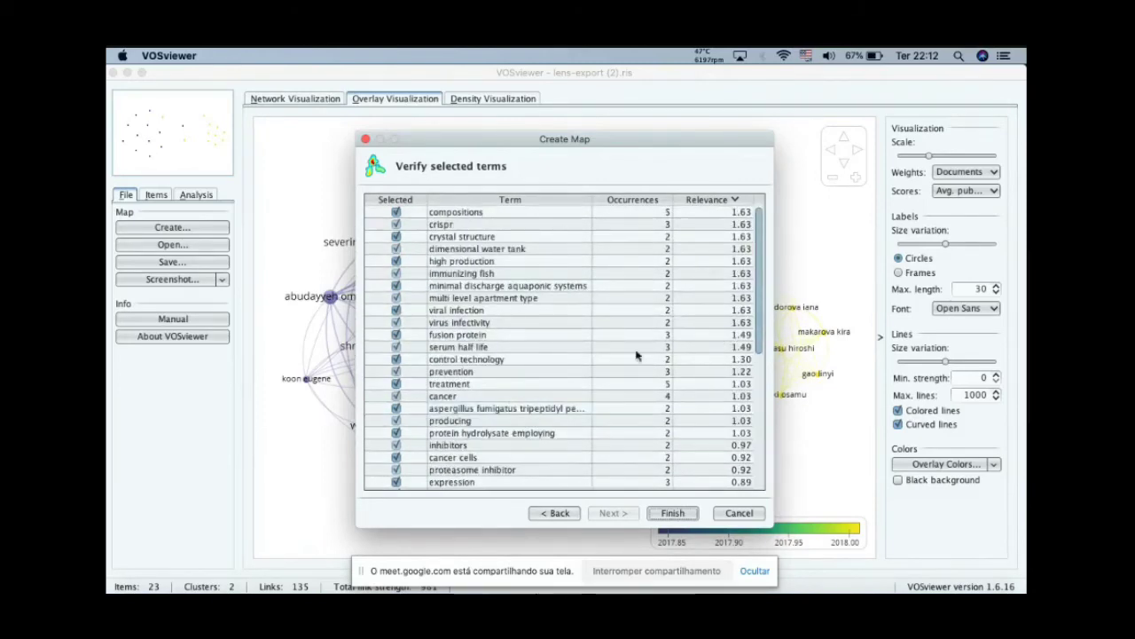
pyautogui.click(671, 514)
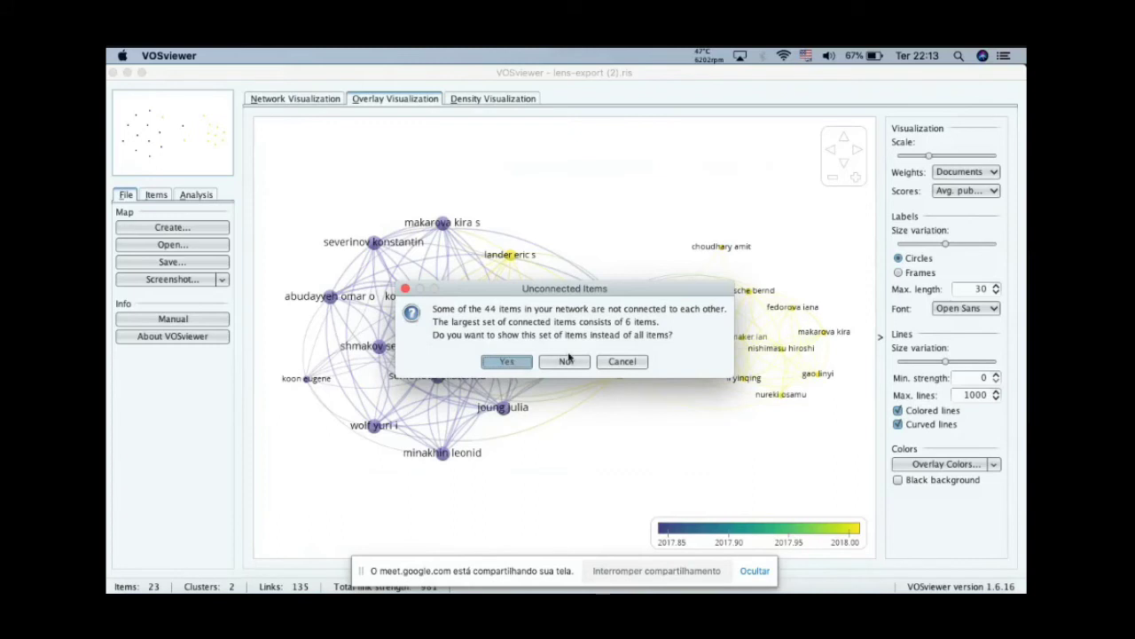
pyautogui.click(507, 362)
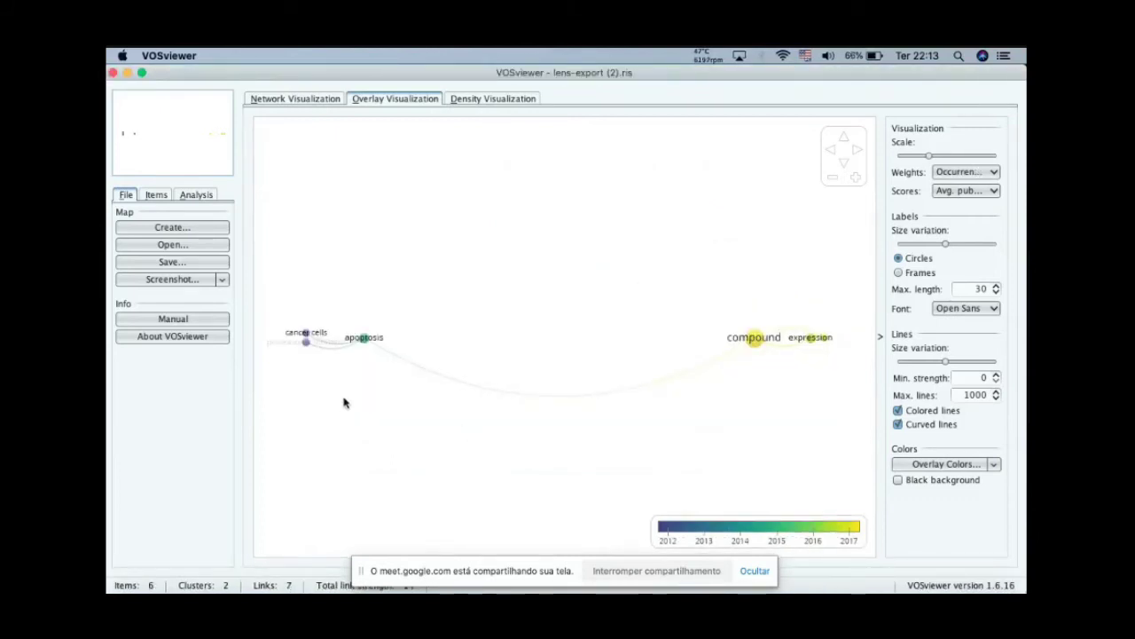
# Step: Show the term map as a network visualization and examine the terms and links of each cluster up close
pyautogui.click(311, 99)
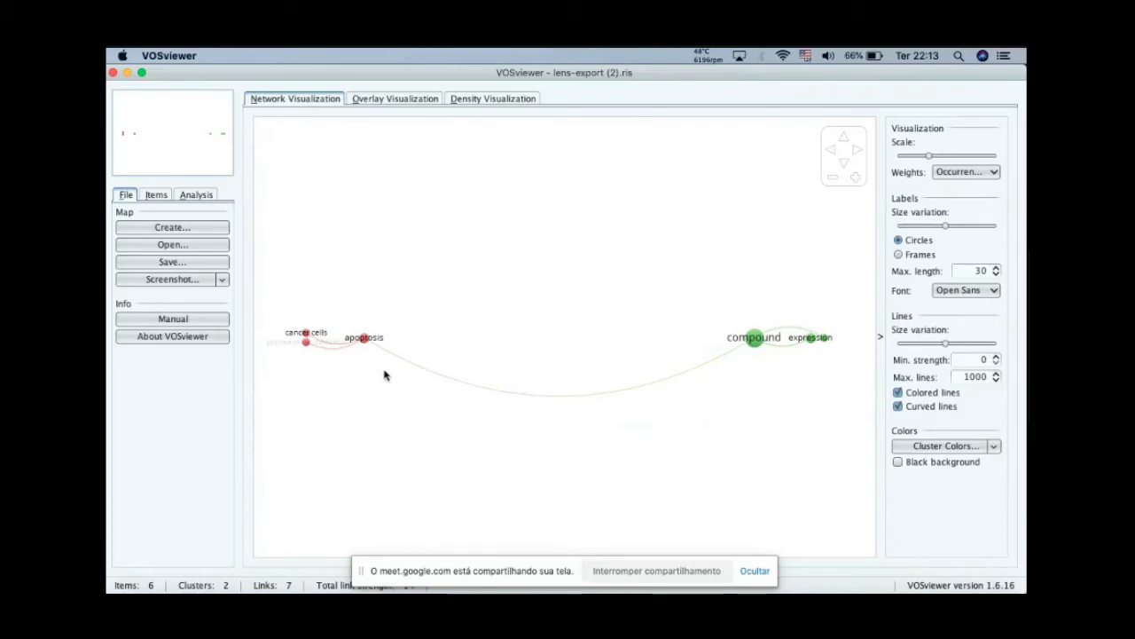
pyautogui.scroll(1, 352, 370)
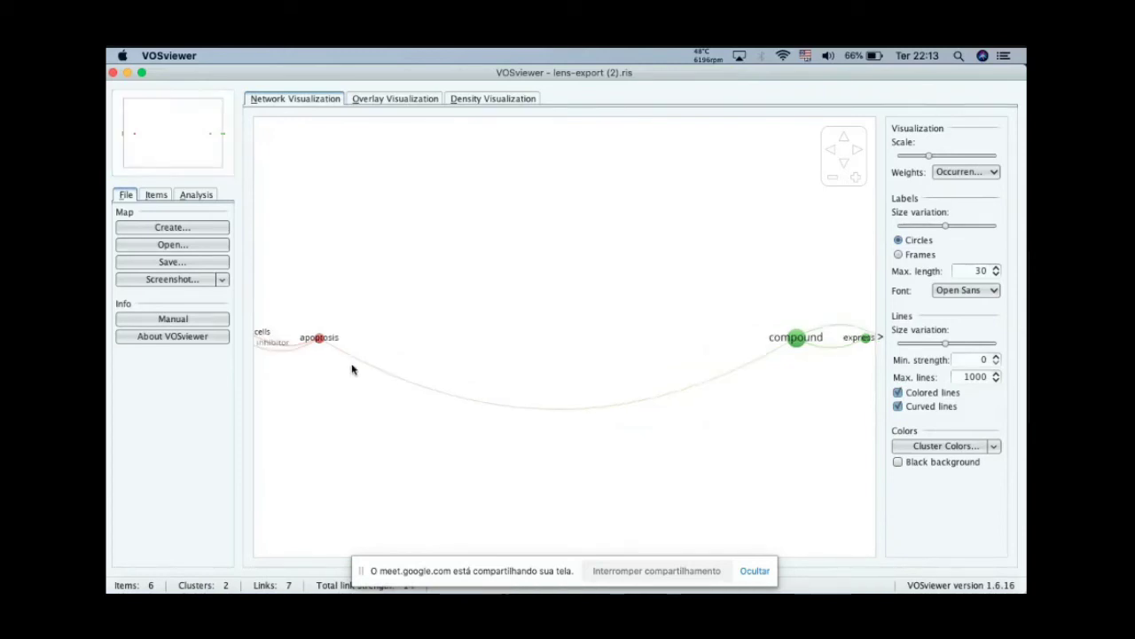
pyautogui.scroll(3, 352, 369)
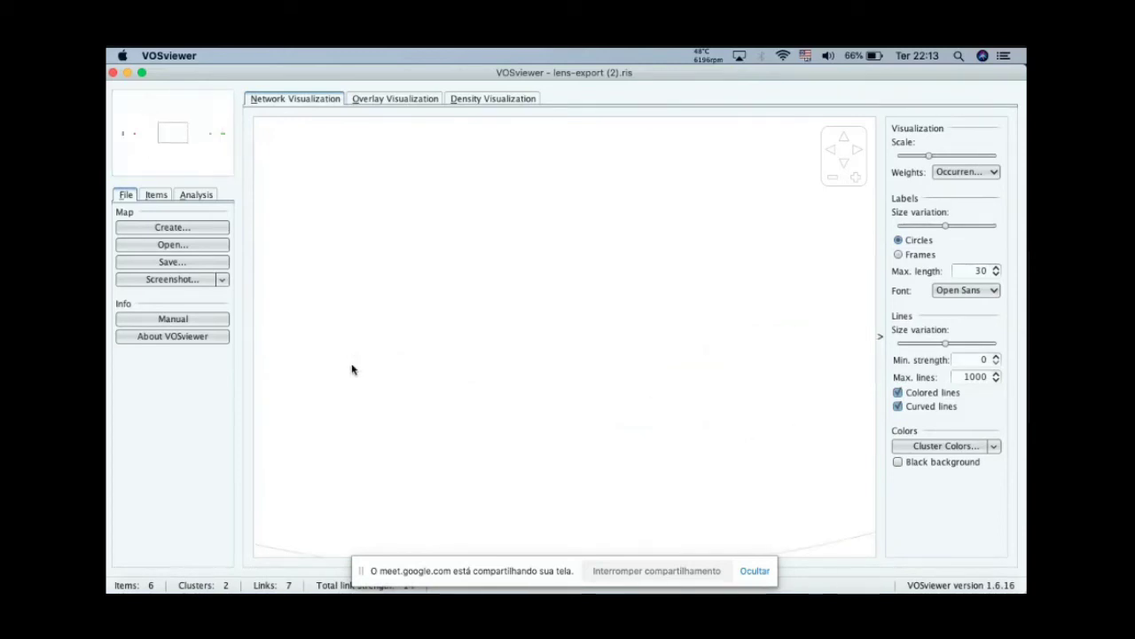
pyautogui.click(124, 136)
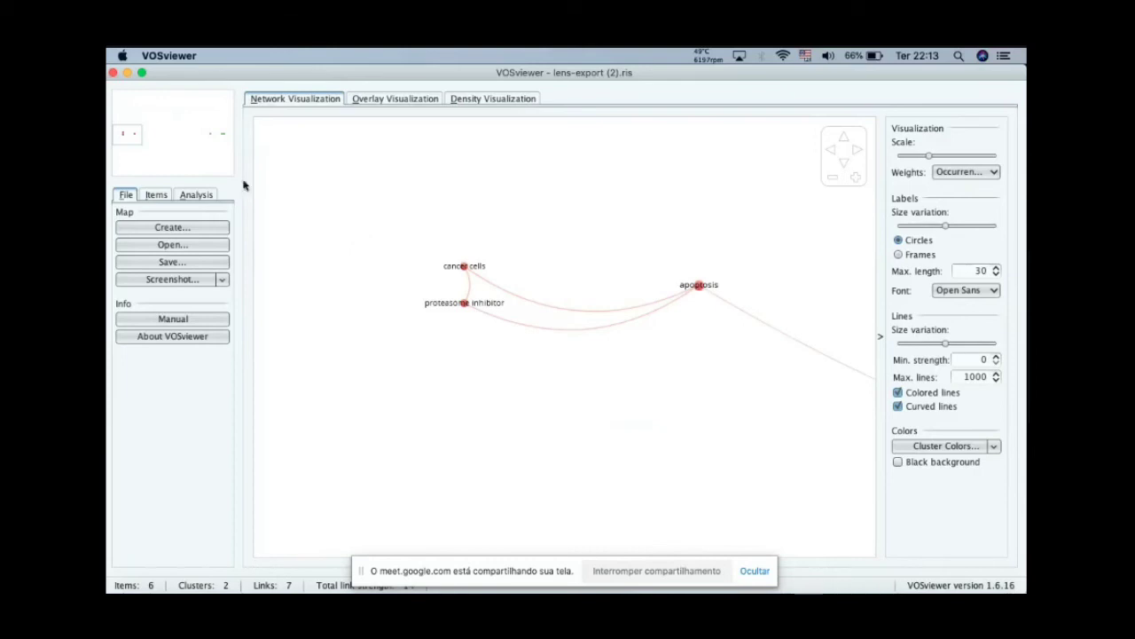
pyautogui.click(217, 136)
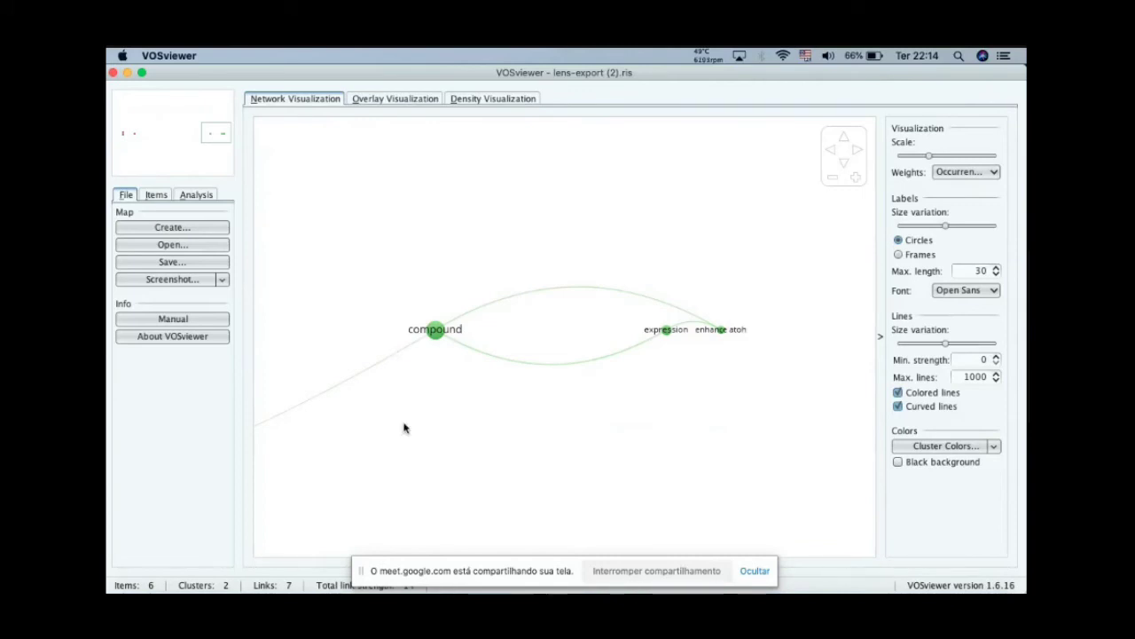
pyautogui.click(128, 133)
# Step: Show the term map as an overlay visualization and view the whole map by average publication year
pyautogui.click(395, 98)
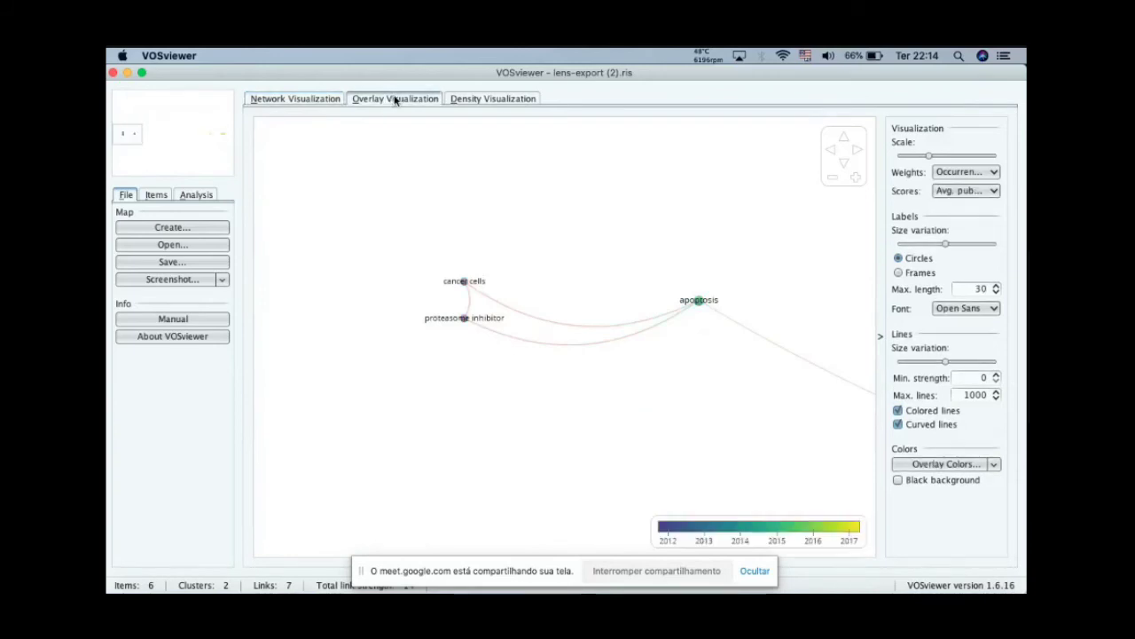
pyautogui.scroll(-3, 456, 299)
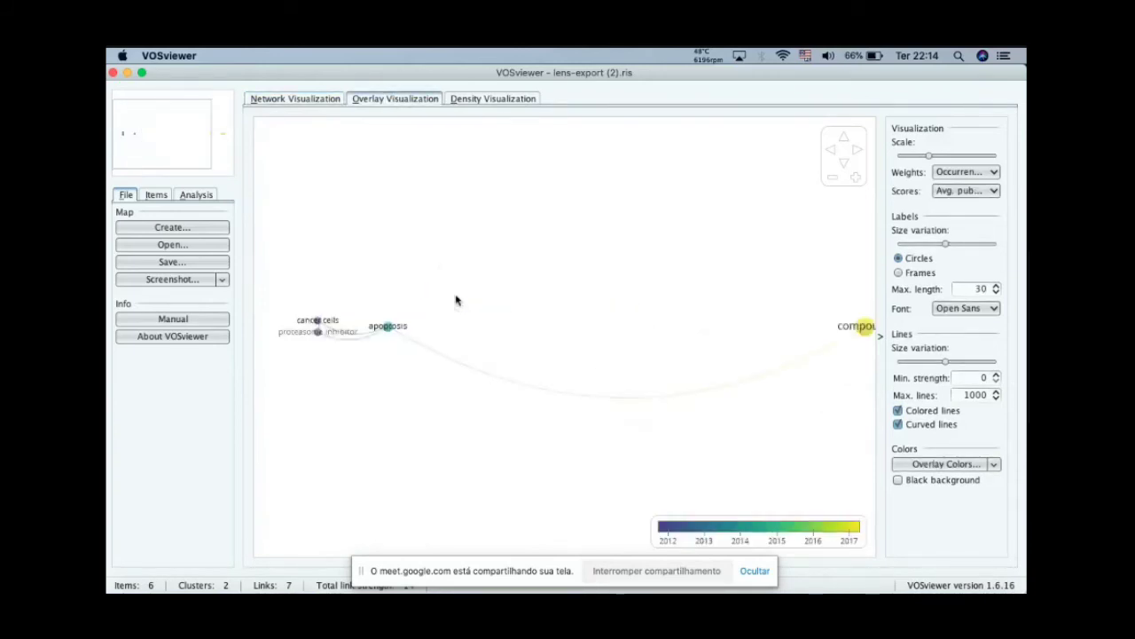
pyautogui.scroll(-1, 456, 299)
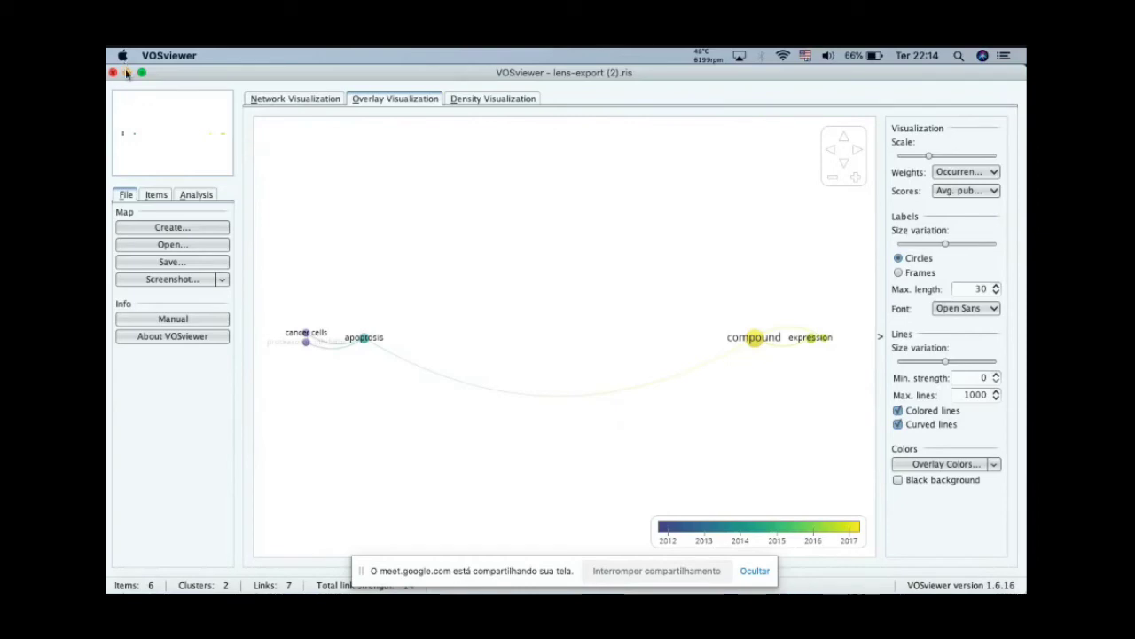
# Step: Switch to the Google Meet window in Chrome and stop the video call recording
pyautogui.hotkey('ctrl', 'Up')
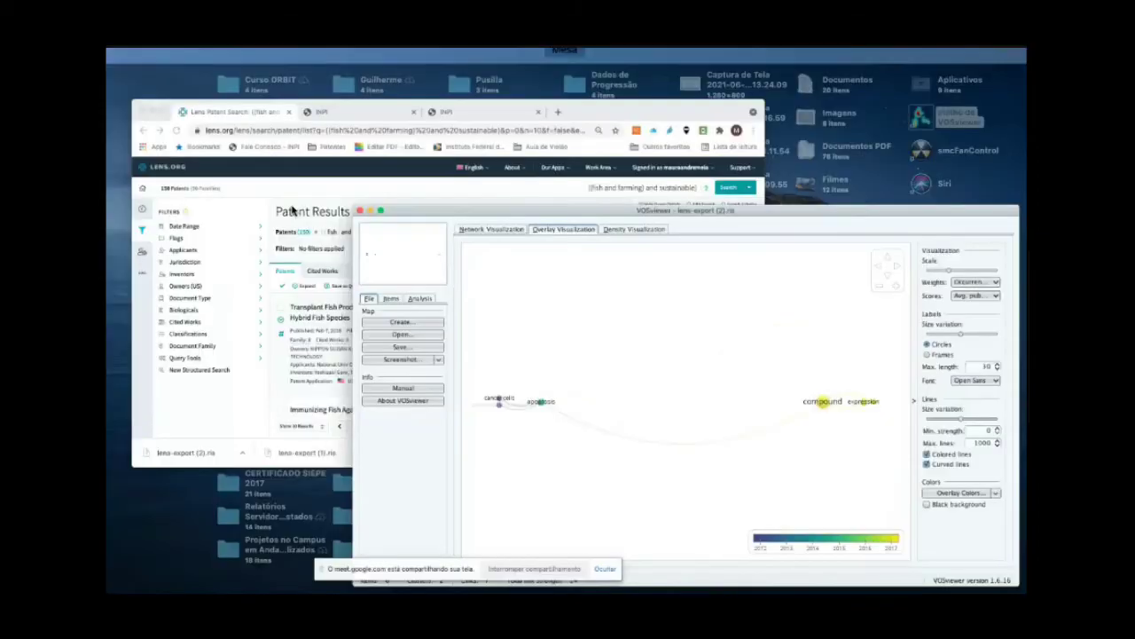
pyautogui.click(373, 268)
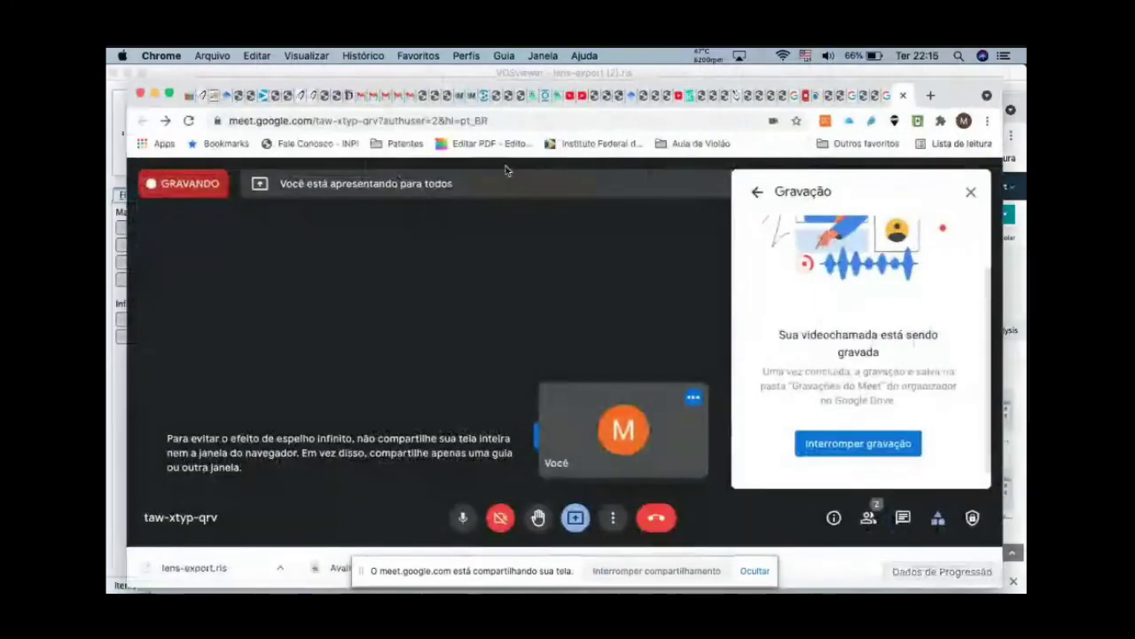
pyautogui.click(860, 448)
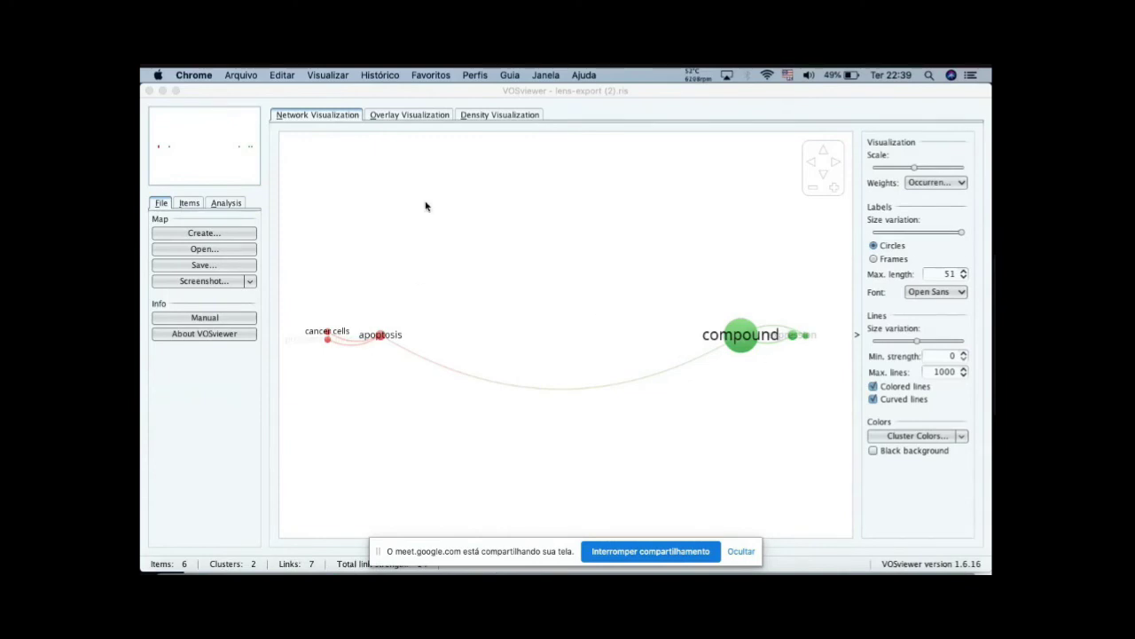
# Step: Compare the term map's overlay visualization with its network visualization
pyautogui.click(395, 113)
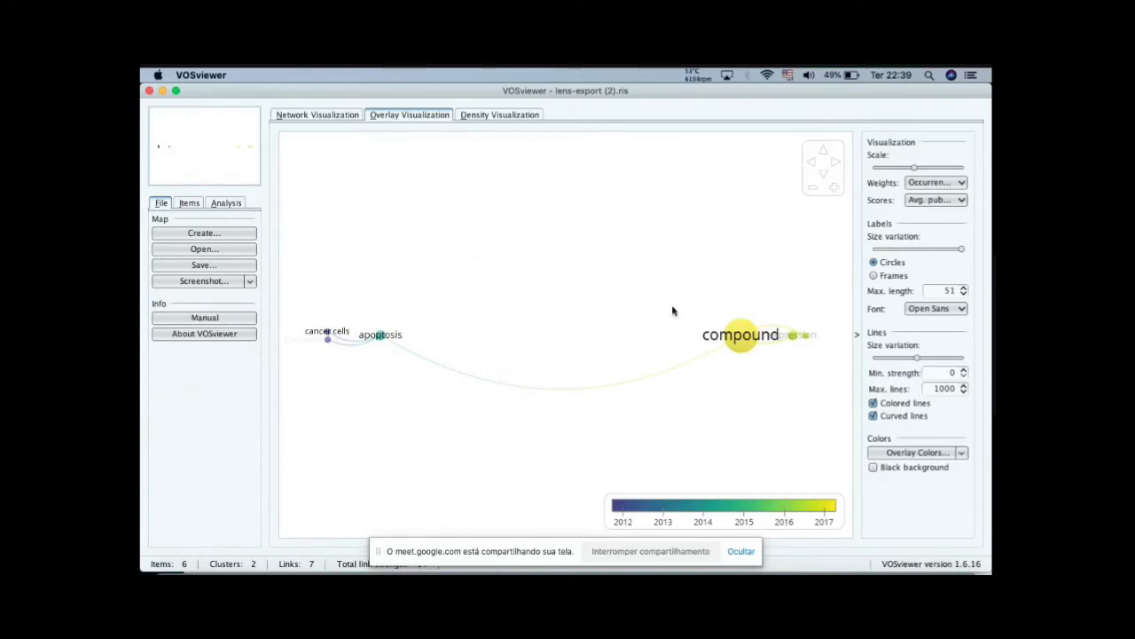
pyautogui.click(343, 116)
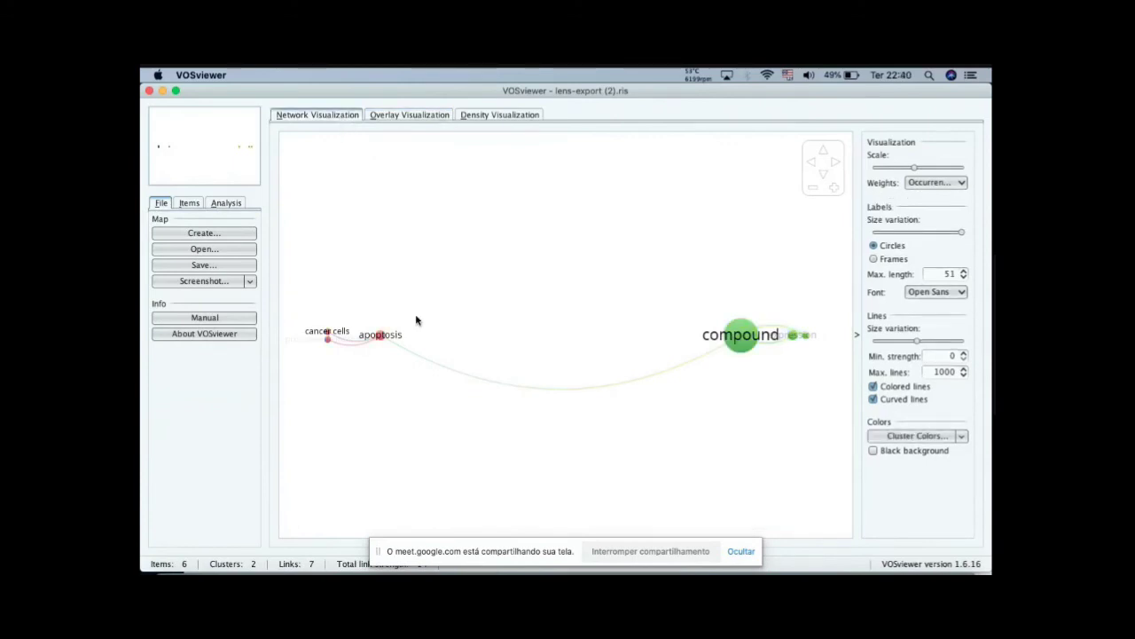
# Step: Start a new map based on text data, reading the reference manager RIS file lens-export (2).ris from Downloads
pyautogui.click(220, 233)
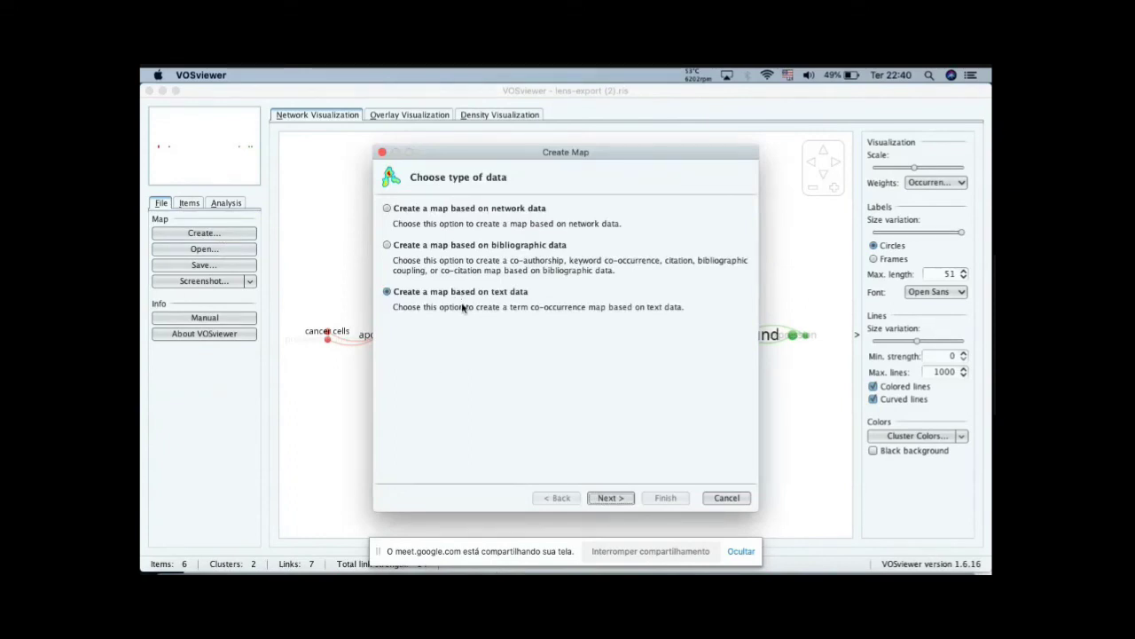
pyautogui.click(612, 499)
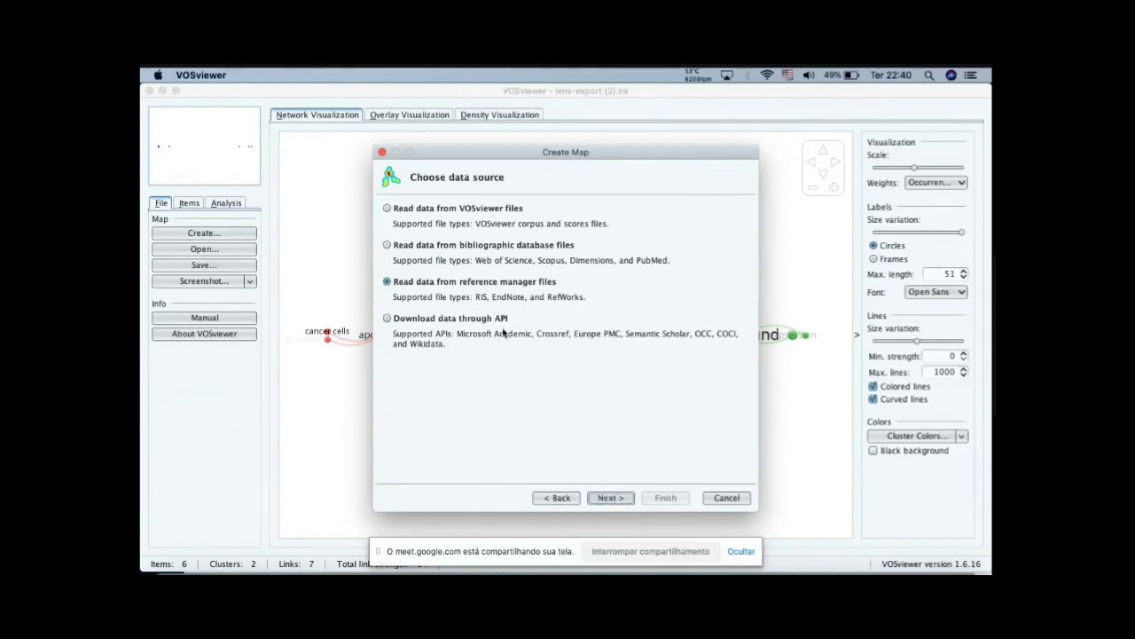
pyautogui.click(608, 499)
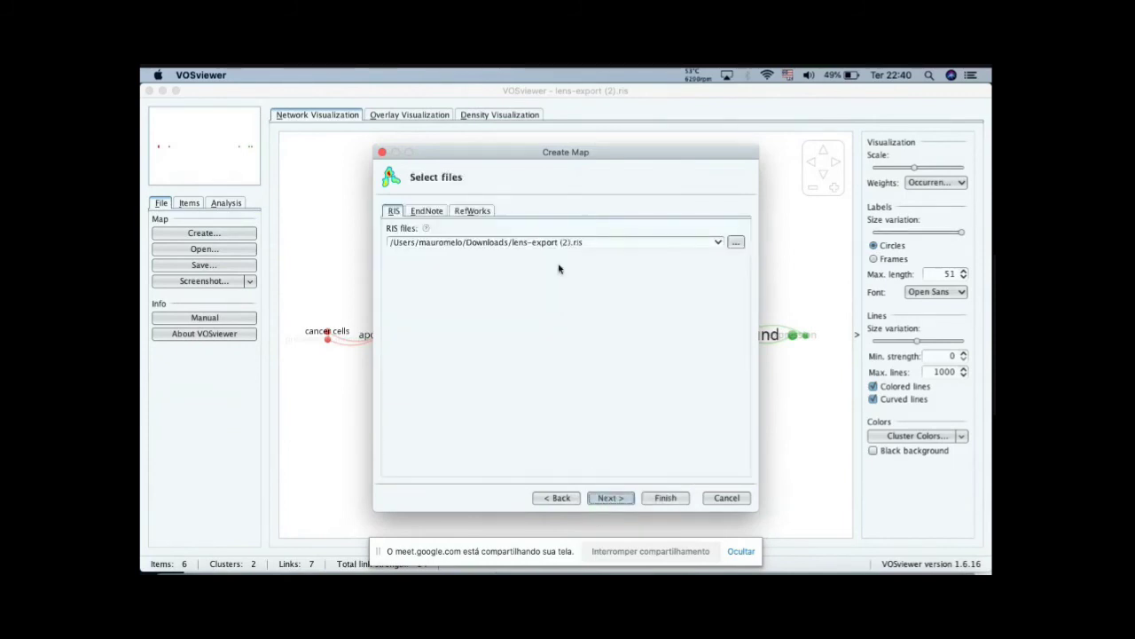
pyautogui.click(735, 243)
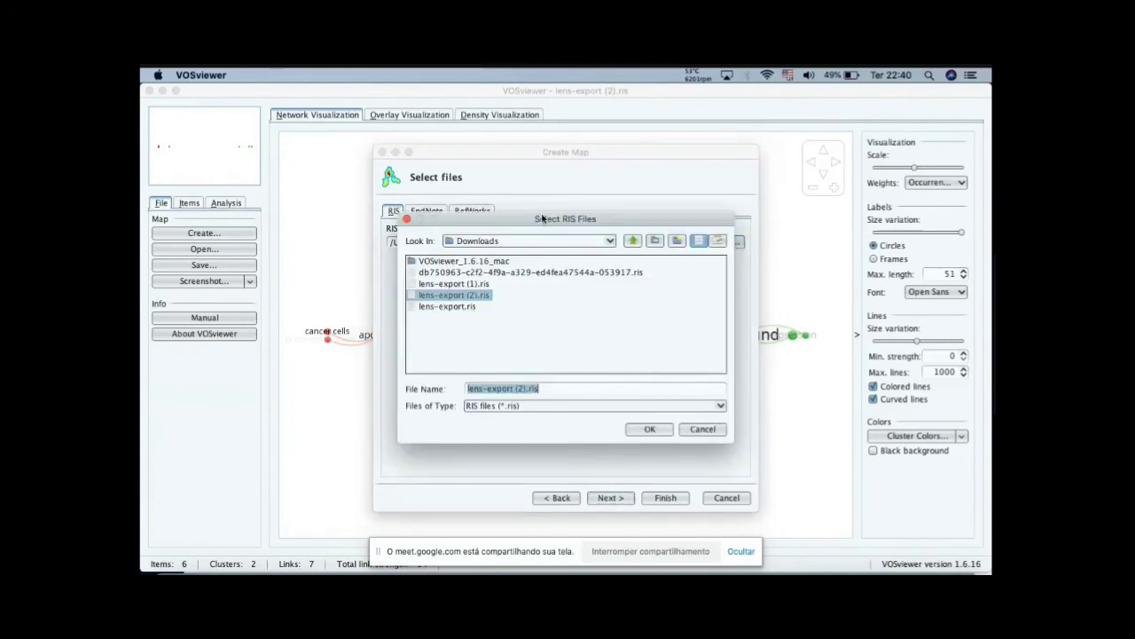
pyautogui.click(466, 300)
pyautogui.doubleClick(466, 297)
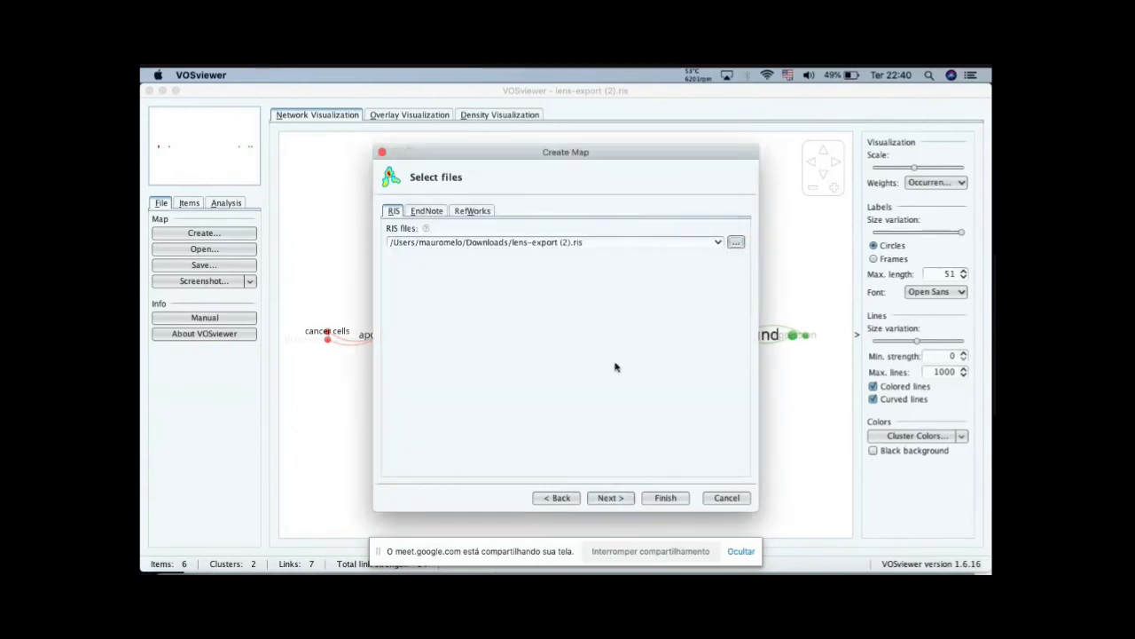
pyautogui.click(608, 498)
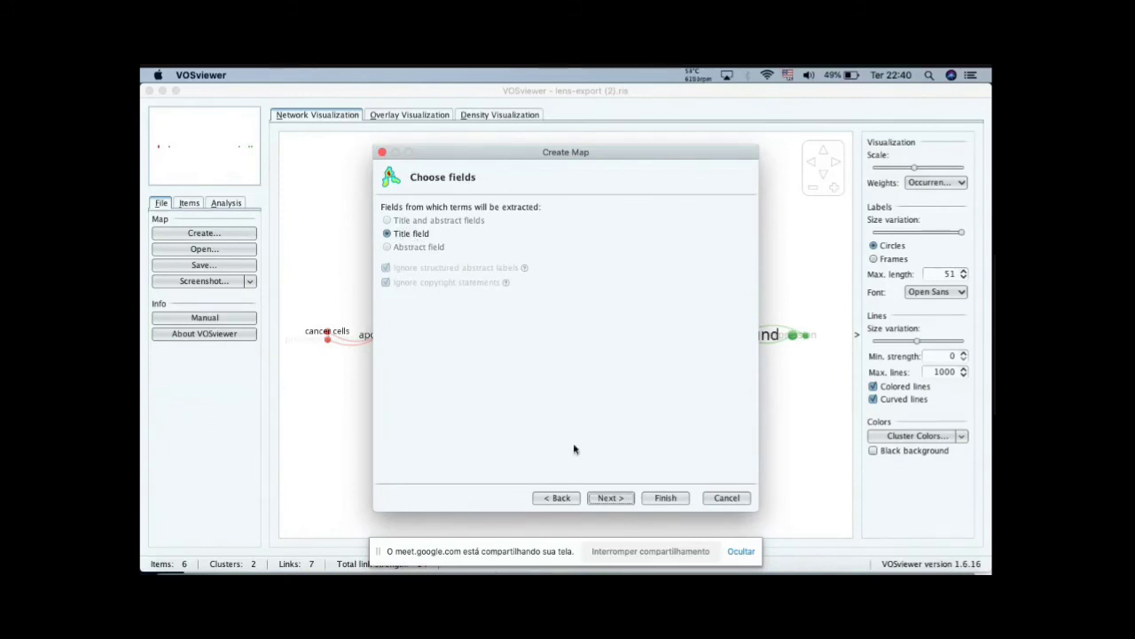
# Step: Extract the terms from the title field only, using full counting and no thesaurus file
pyautogui.click(614, 498)
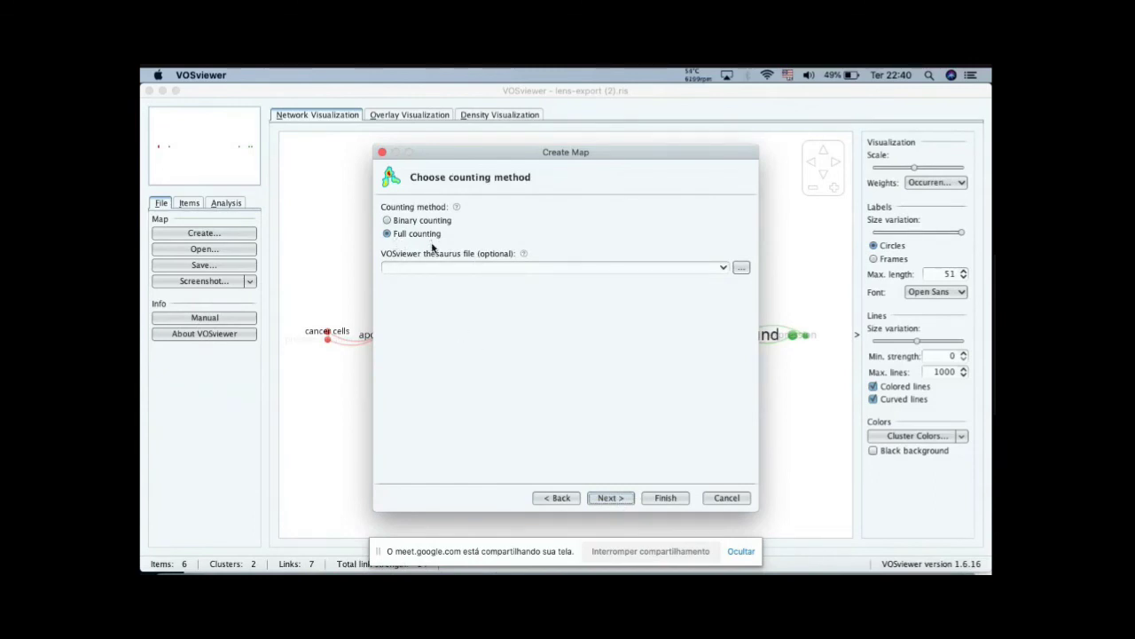
pyautogui.click(612, 498)
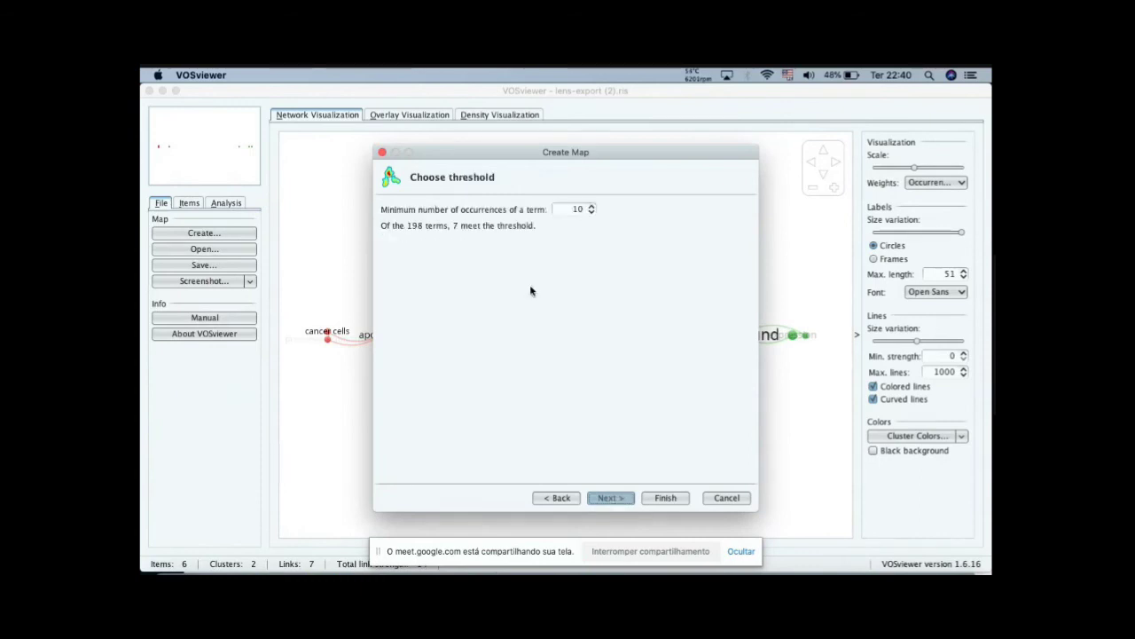
# Step: Try different occurrence thresholds and set the minimum number of occurrences of a term to 1
pyautogui.click(591, 212)
pyautogui.click(592, 212)
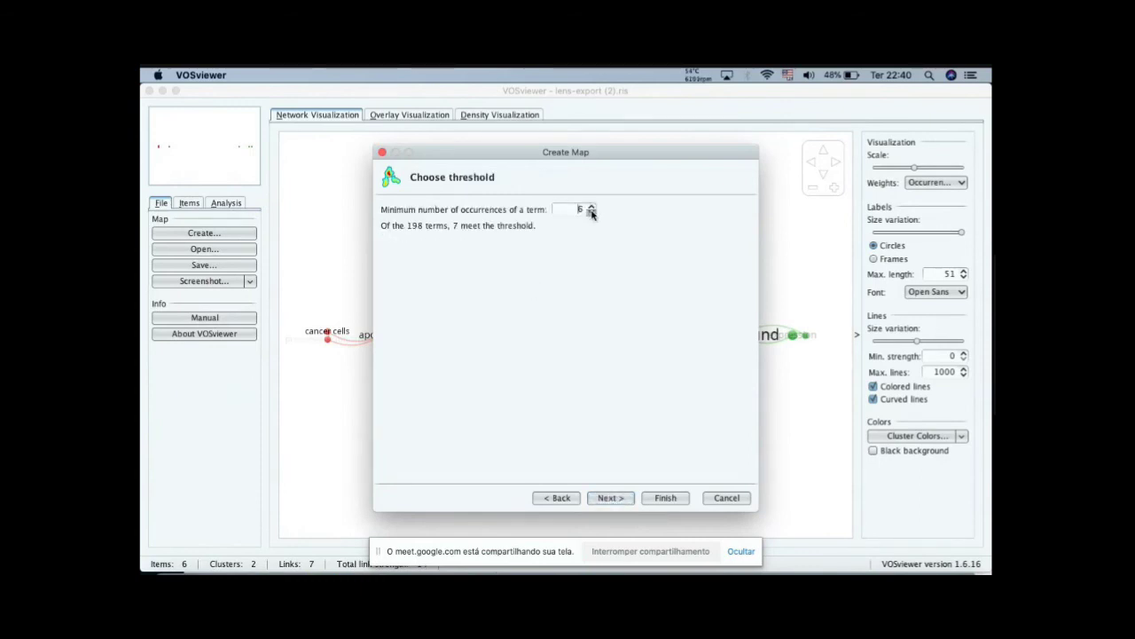
pyautogui.click(591, 212)
pyautogui.click(591, 212)
pyautogui.click(592, 213)
pyautogui.click(592, 213)
pyautogui.click(592, 205)
pyautogui.click(592, 205)
pyautogui.click(592, 207)
pyautogui.click(592, 206)
pyautogui.click(593, 207)
pyautogui.click(593, 206)
pyautogui.click(593, 206)
pyautogui.click(593, 207)
pyautogui.click(591, 213)
pyautogui.click(592, 213)
pyautogui.click(592, 213)
pyautogui.click(592, 213)
pyautogui.click(591, 213)
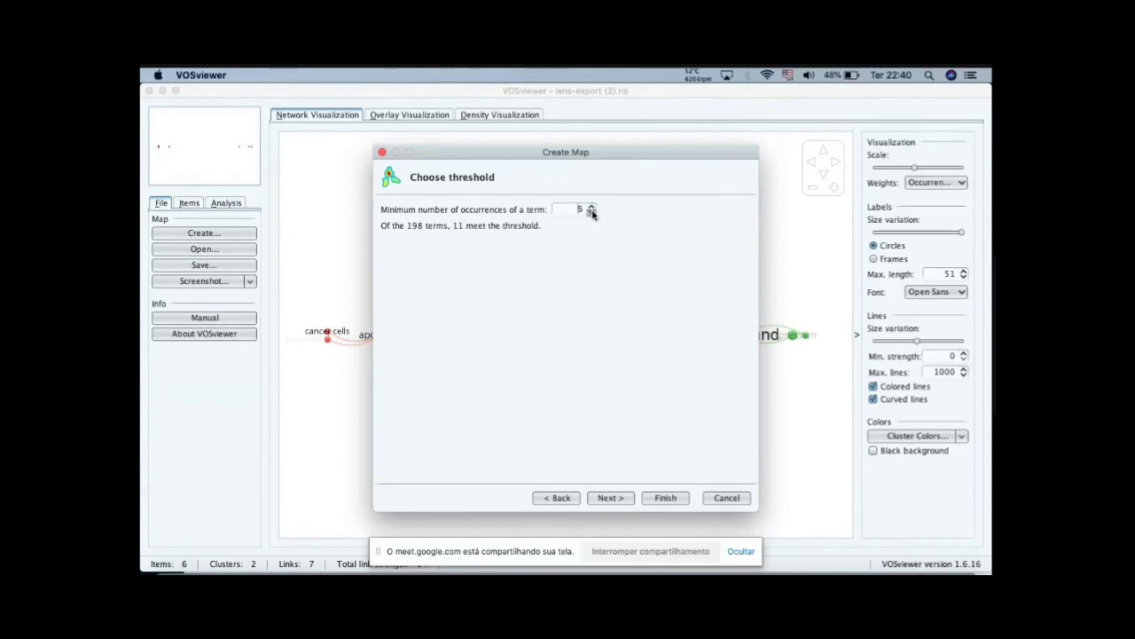
pyautogui.click(592, 213)
pyautogui.click(592, 213)
pyautogui.click(592, 213)
pyautogui.click(591, 206)
pyautogui.click(603, 502)
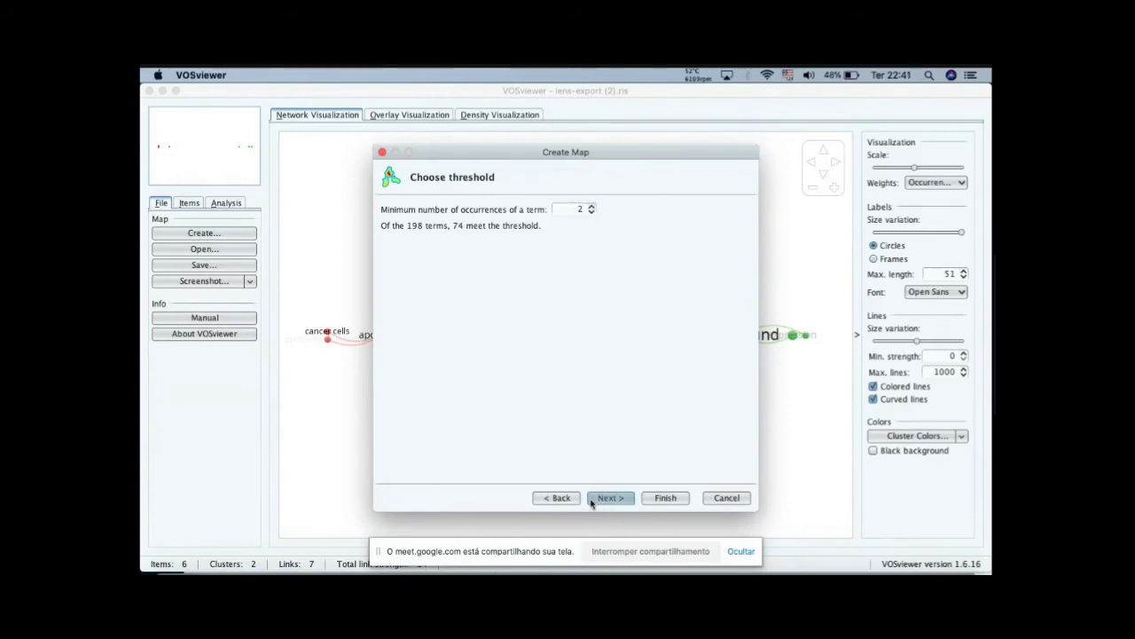
pyautogui.click(591, 212)
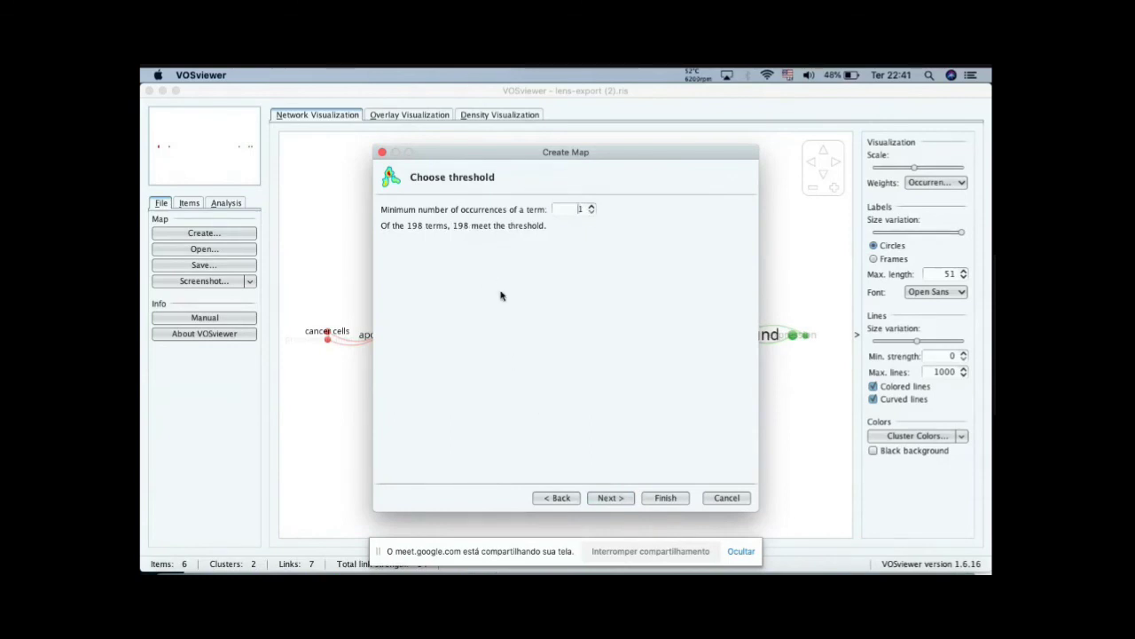
pyautogui.click(608, 501)
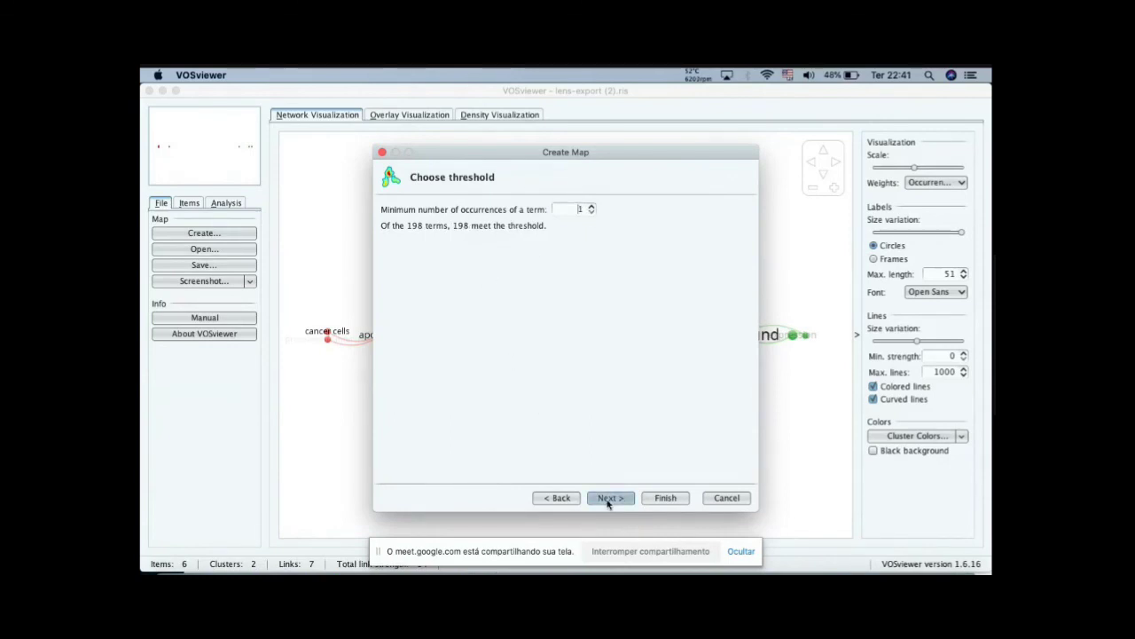
# Step: Finish the map with the listed terms selected, showing all items instead of only the largest connected set
pyautogui.click(609, 497)
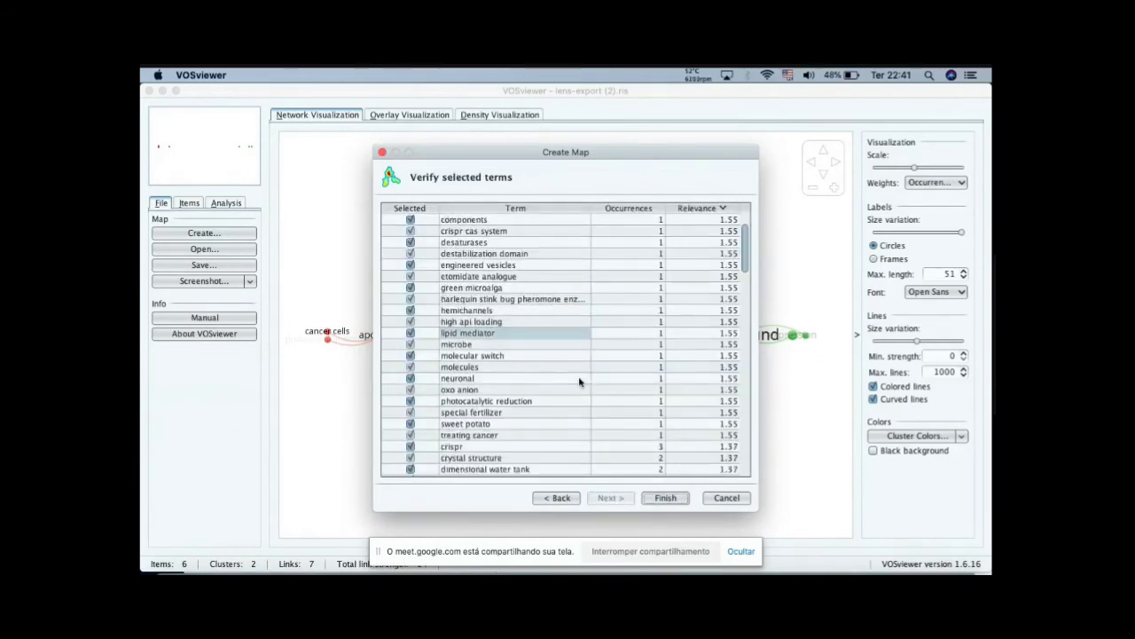
pyautogui.click(664, 501)
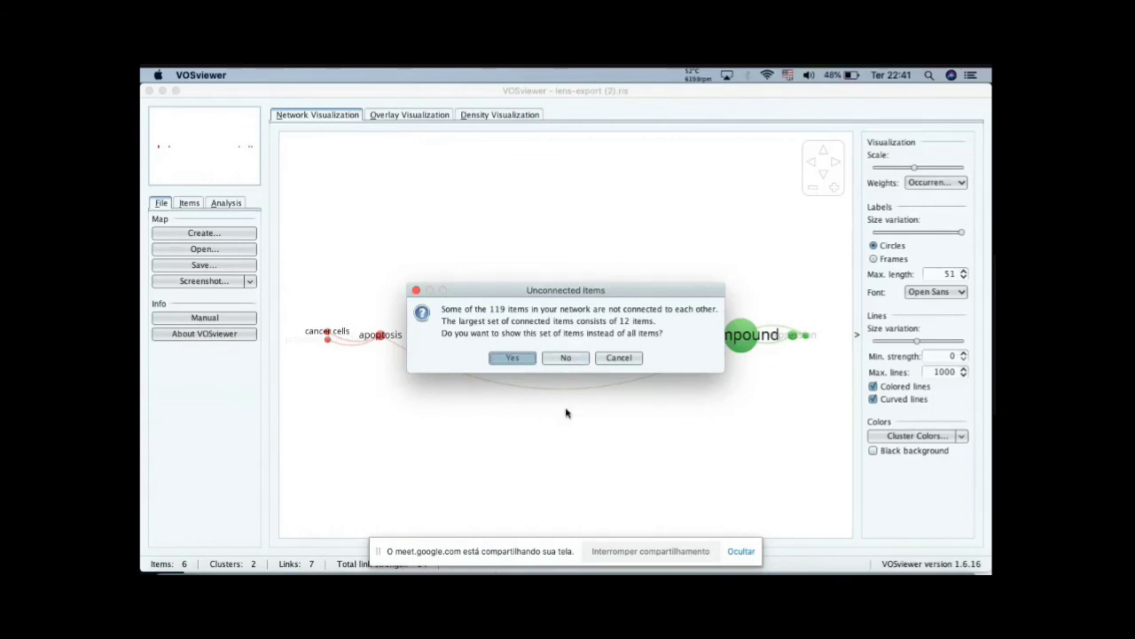
pyautogui.click(568, 358)
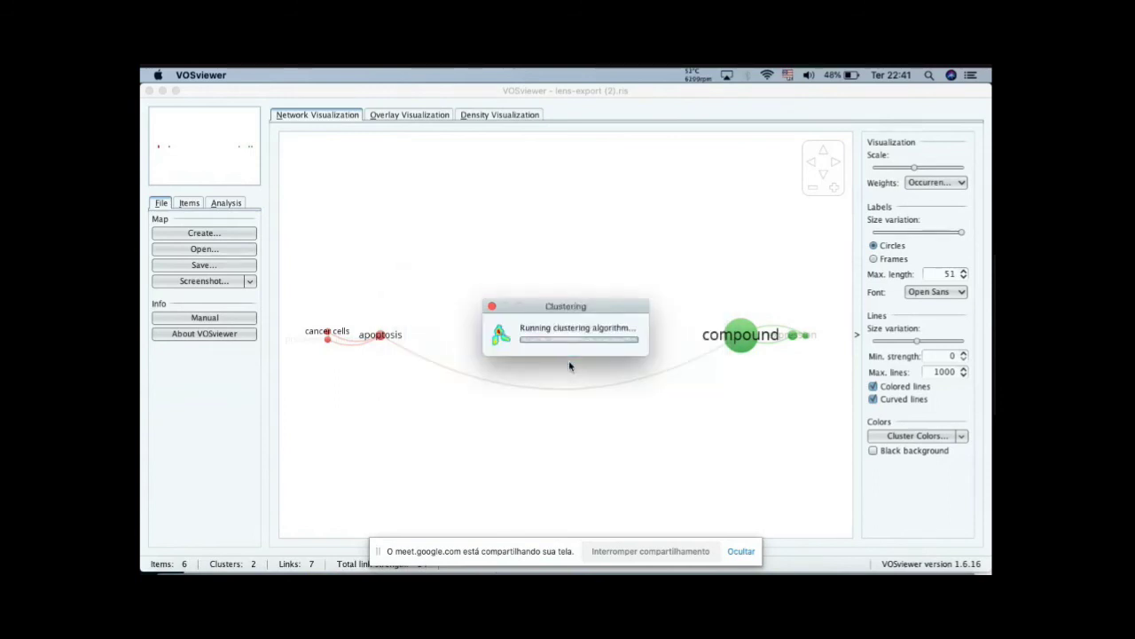